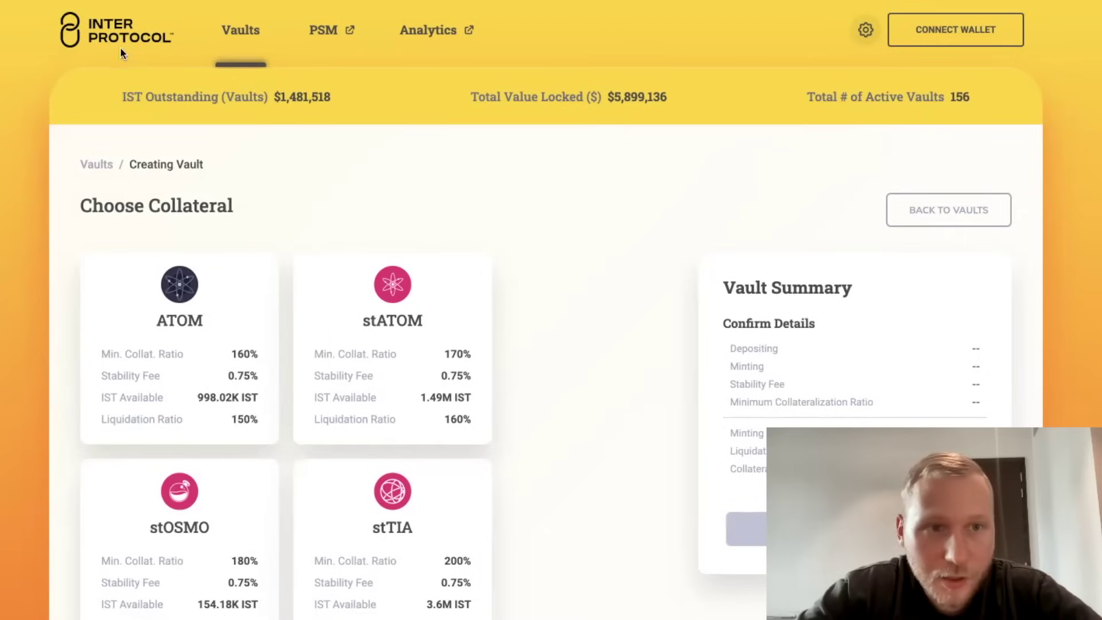
Connect the wallet to the vault creation page and accept the soft-launch disclaimer.
click(971, 43)
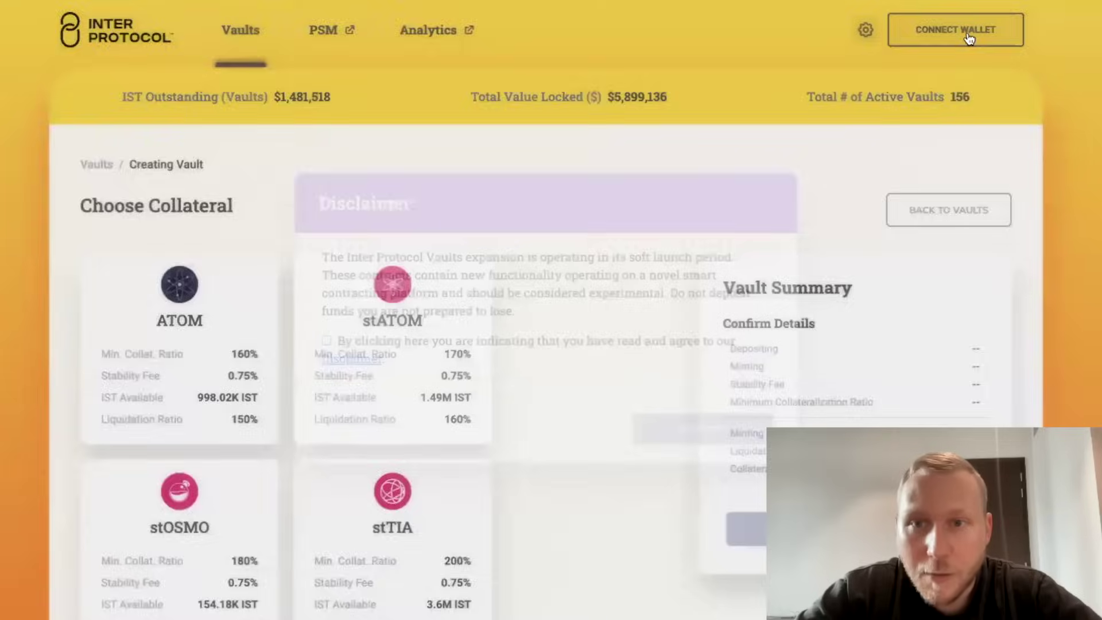
click(320, 340)
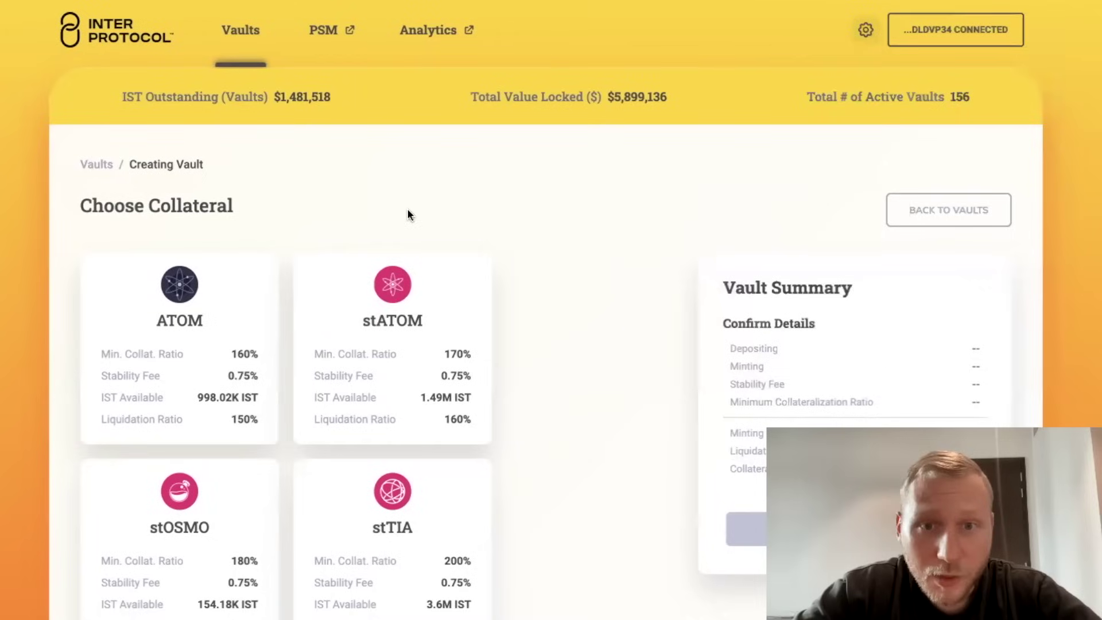
Review the terms of the ATOM, stATOM, stOSMO and stTIA collateral options and choose stTIA for the new vault.
scroll(407, 214, down, 2)
scroll(565, 211, up, 2)
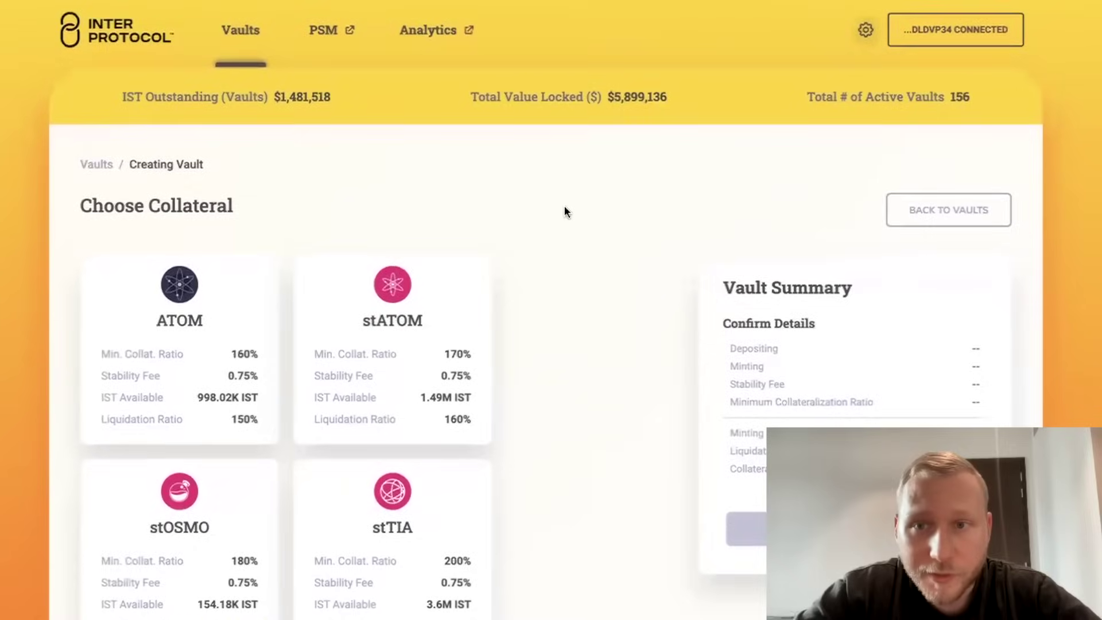
scroll(565, 212, down, 2)
drag(94, 70, 243, 81)
click(353, 84)
scroll(510, 94, down, 1)
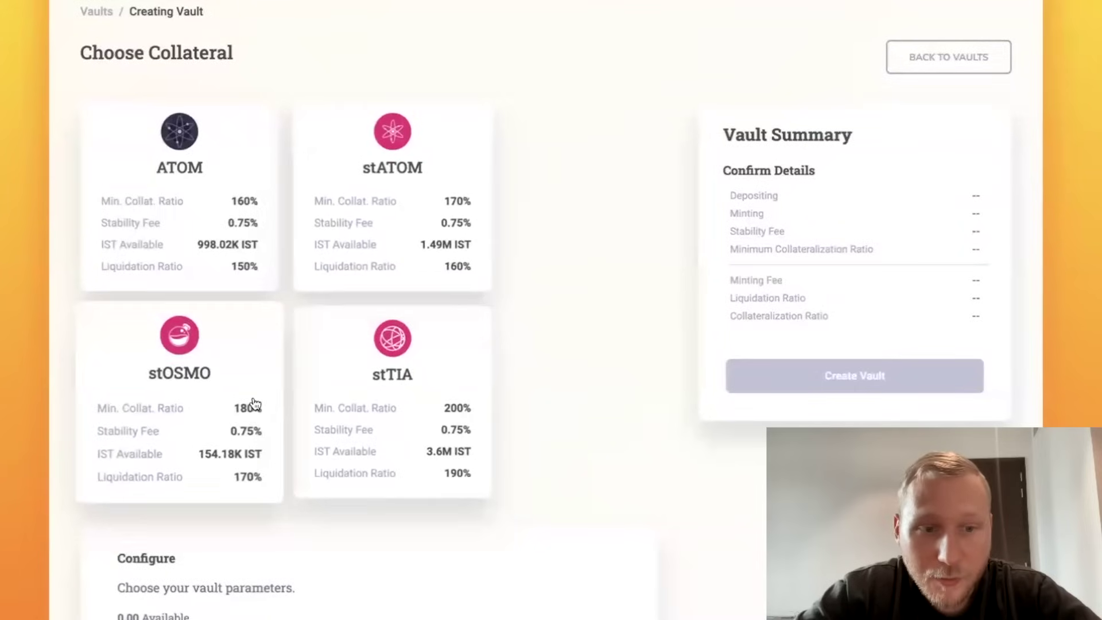
scroll(531, 280, down, 3)
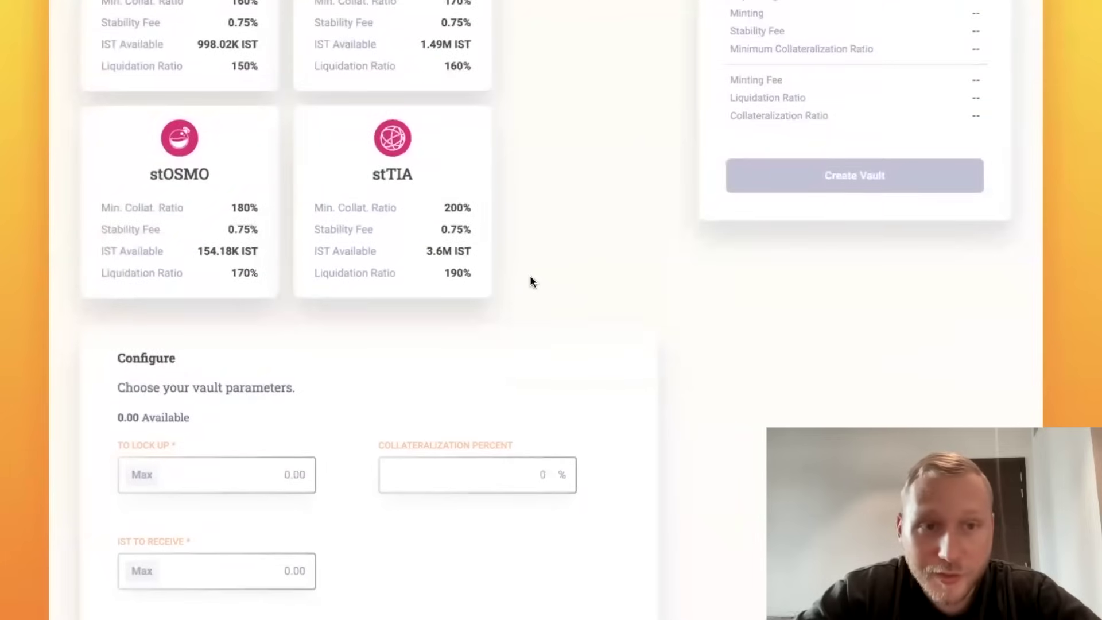
scroll(531, 280, up, 3)
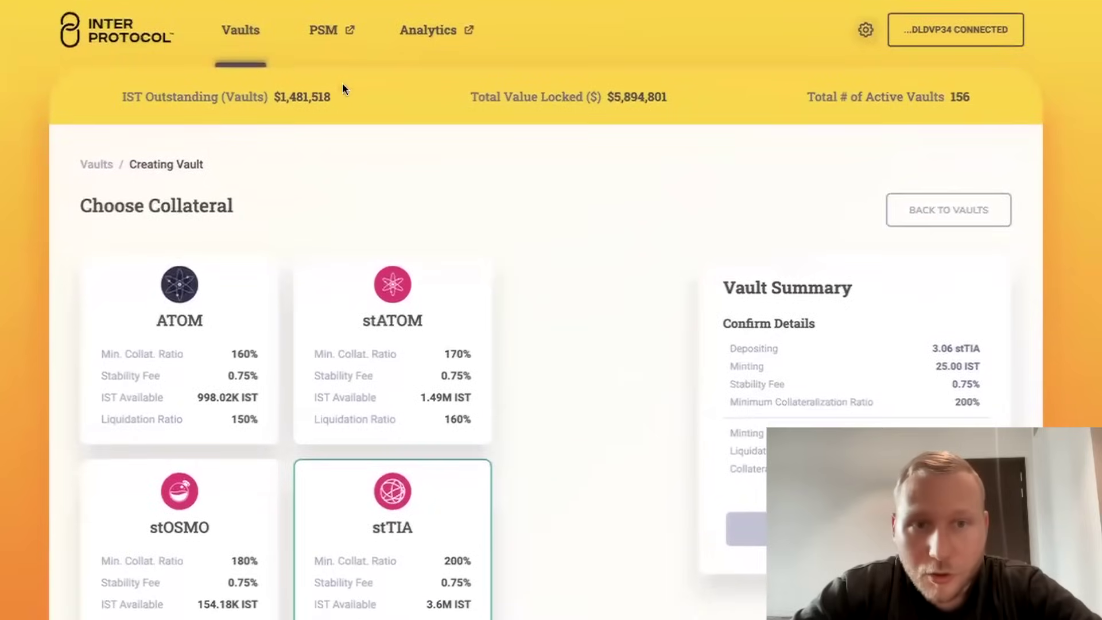
scroll(564, 218, down, 2)
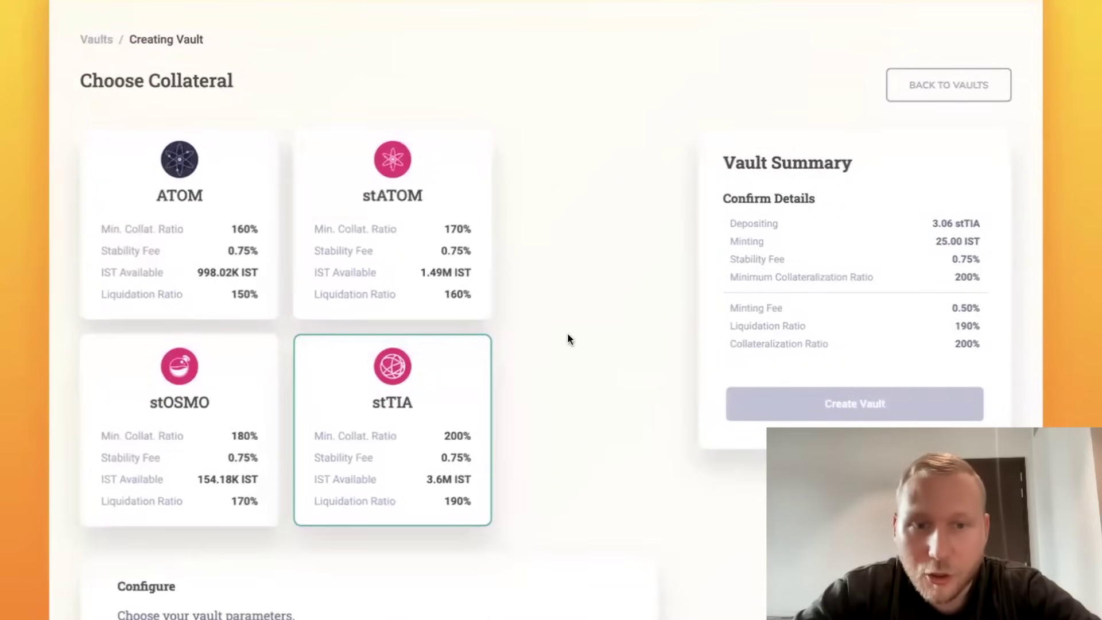
scroll(569, 331, down, 1)
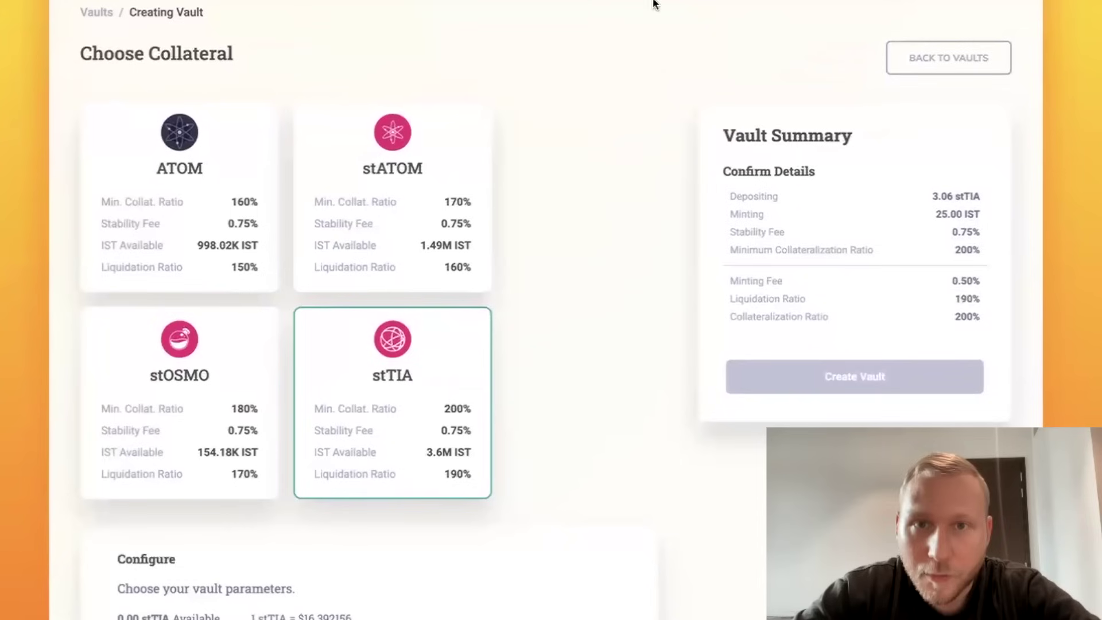
Open the Keplr wallet and check the available ATOM balance.
click(631, 0)
scroll(566, 327, down, 3)
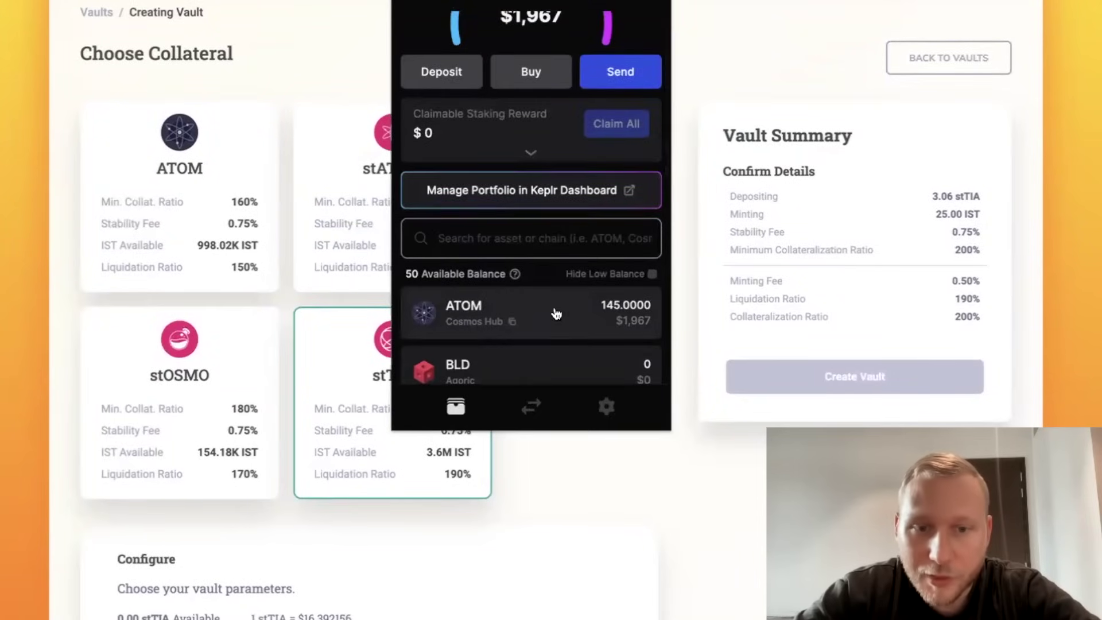
click(700, 170)
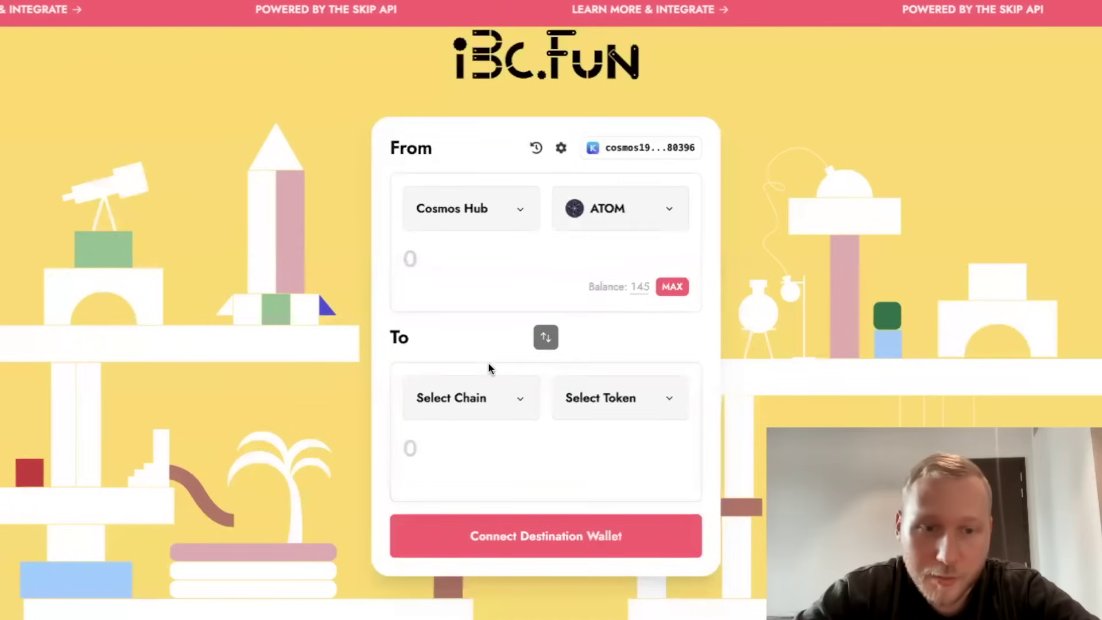
On ibc.fun, set the swap destination to the stTIA token on the Agoric chain.
click(485, 398)
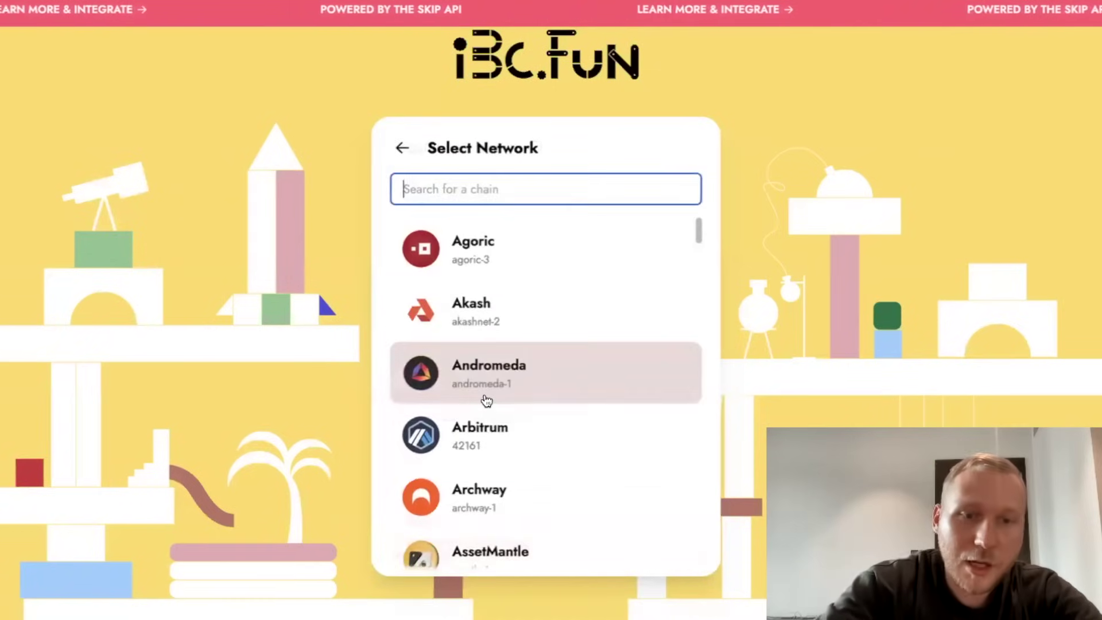
click(539, 234)
click(626, 410)
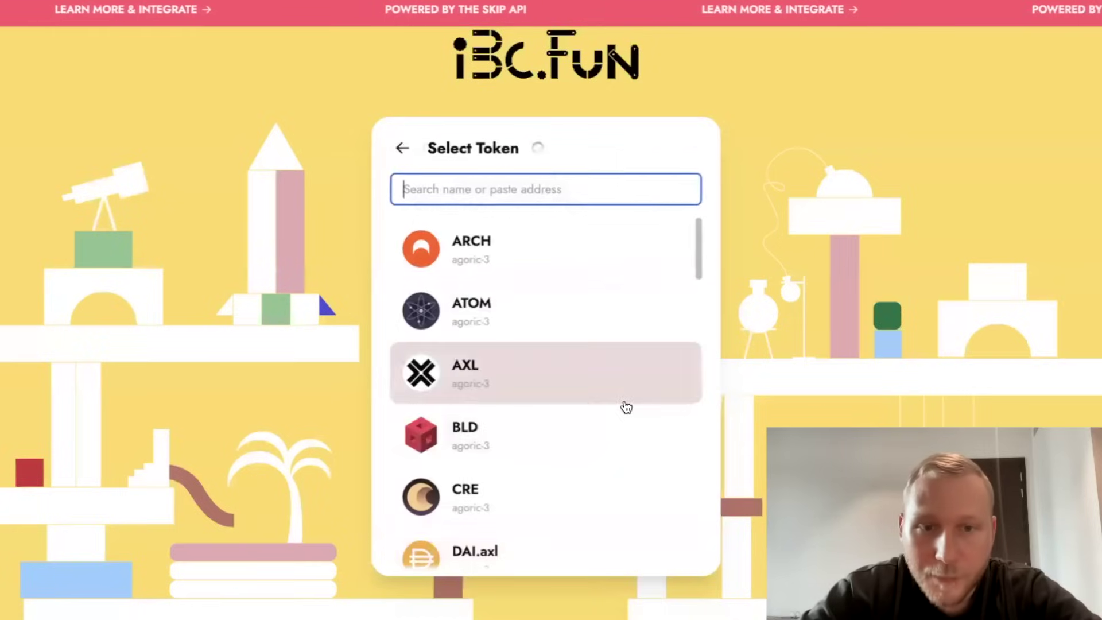
scroll(597, 305, down, 10)
text(st)
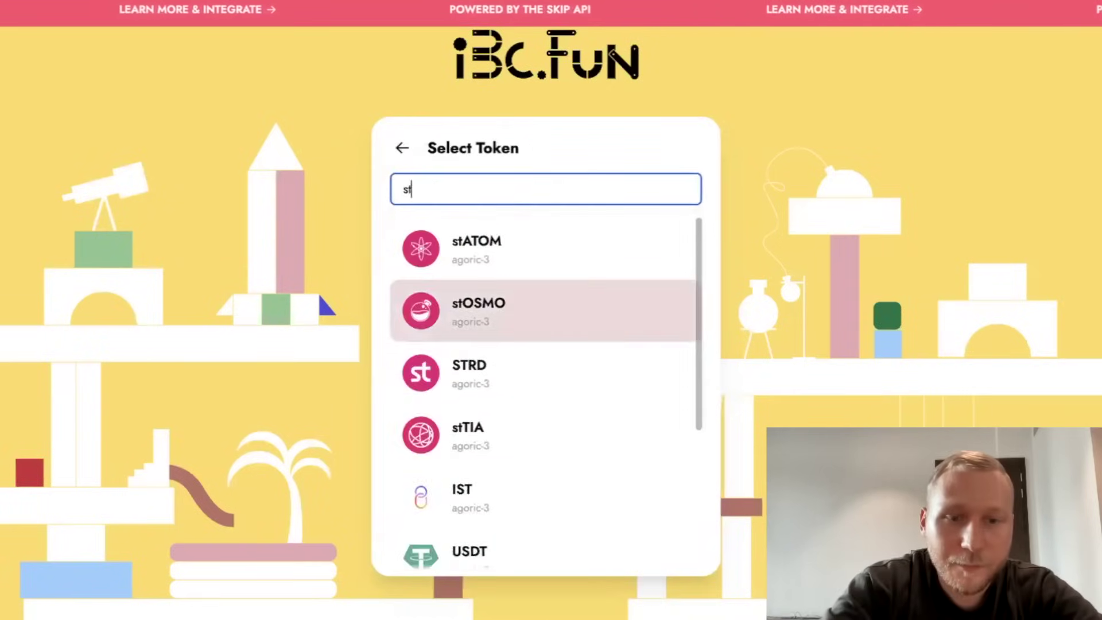
click(597, 248)
Swap 40 ATOM from Cosmos Hub for stTIA, submitting the previewed route and approving the transaction in Keplr.
click(410, 257)
text(40)
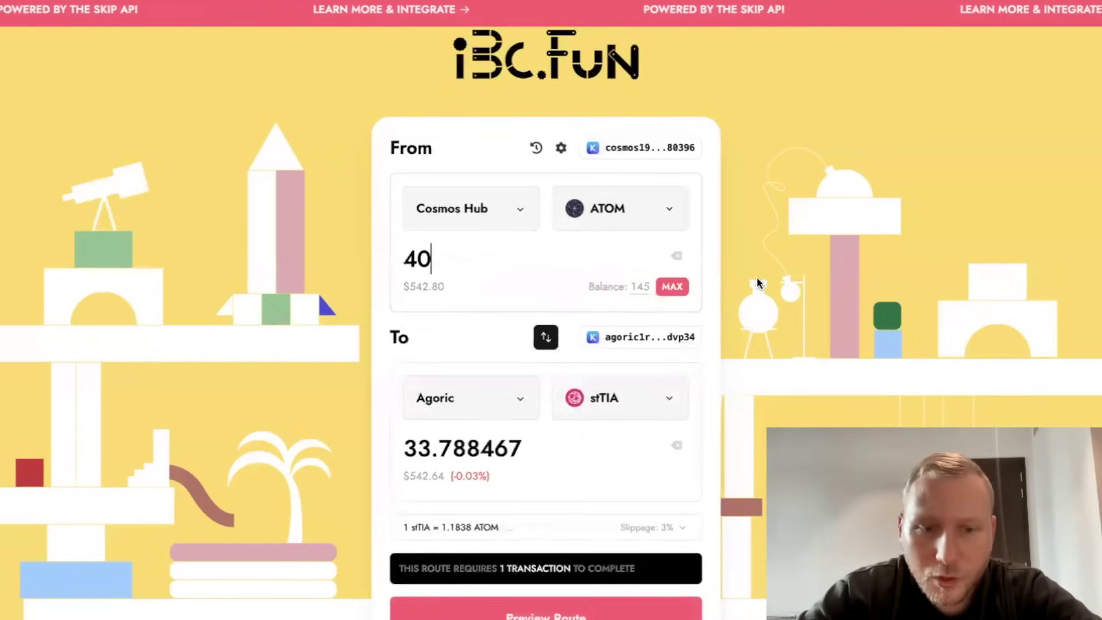
scroll(755, 282, down, 1)
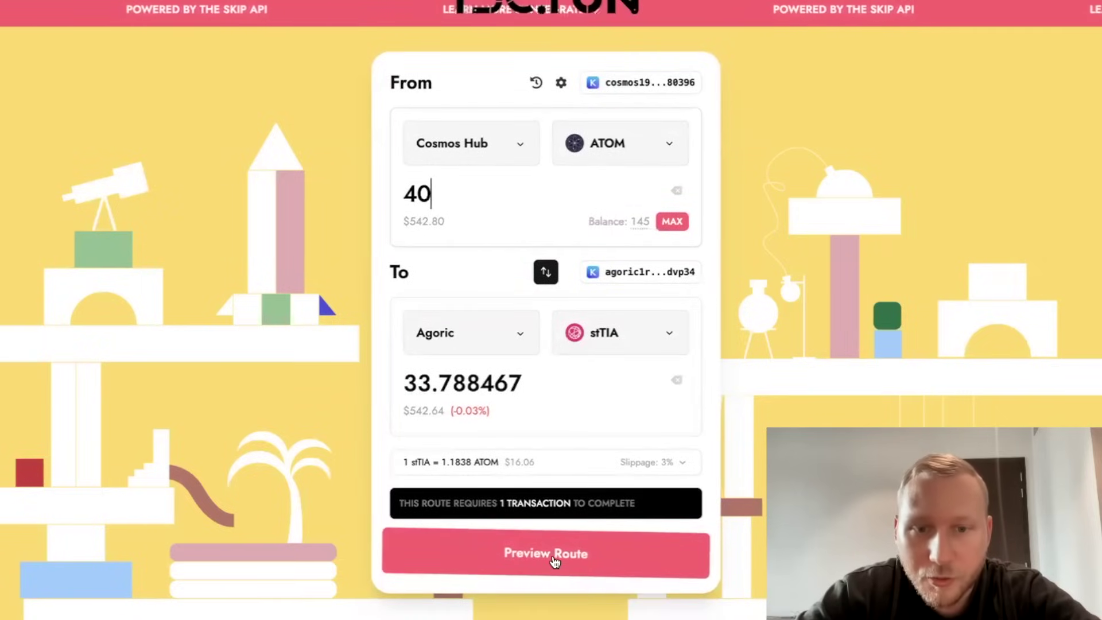
click(510, 538)
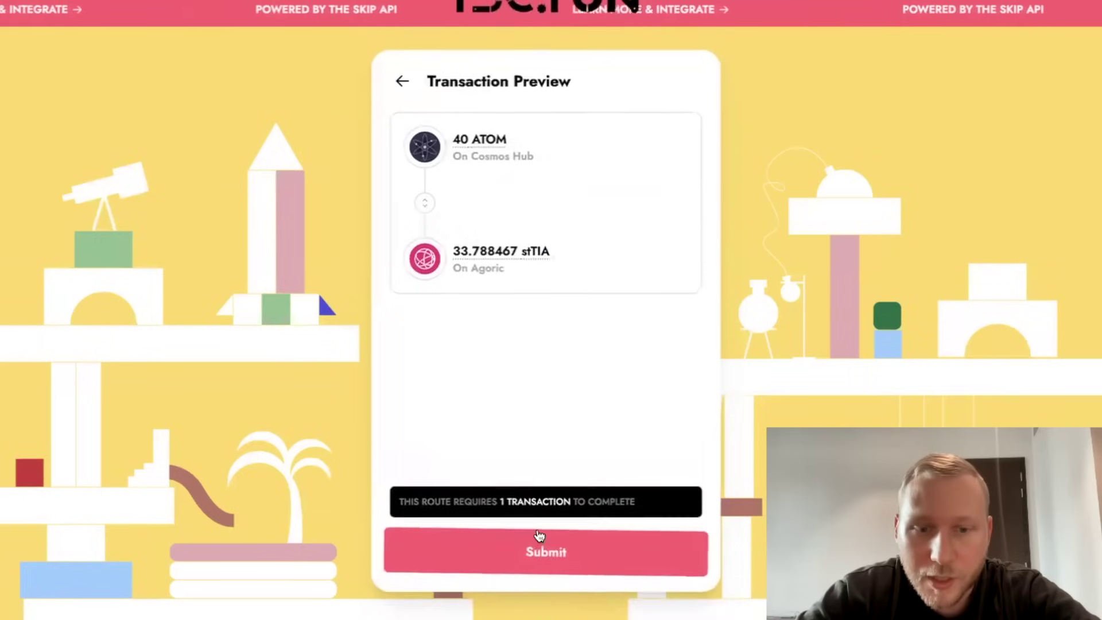
click(540, 536)
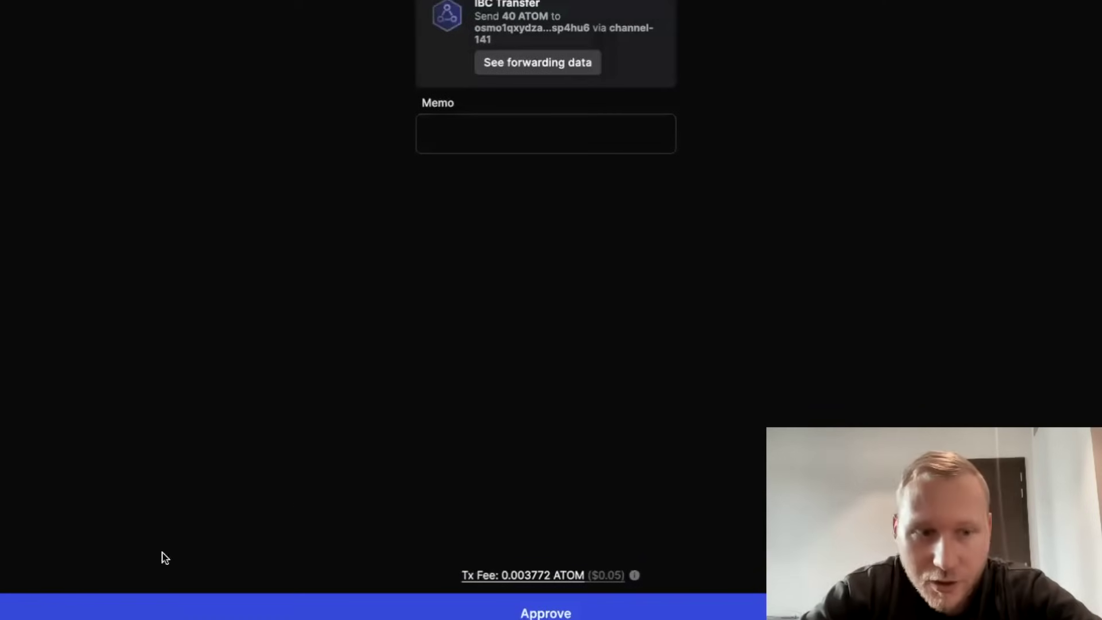
click(106, 610)
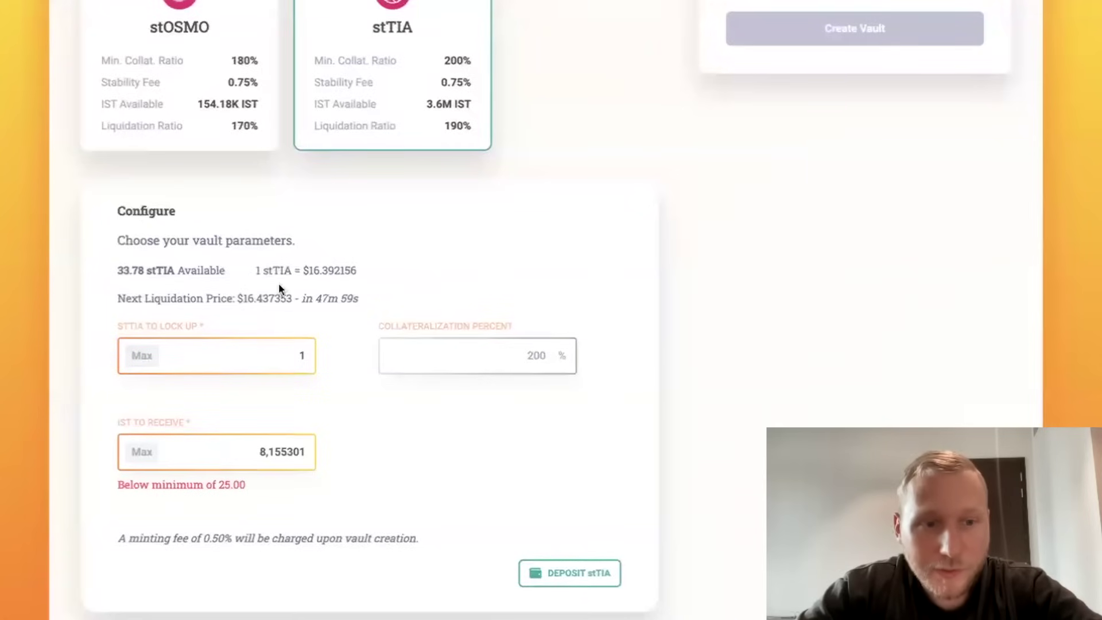
Back on the Inter Protocol vault page, examine the available stTIA, its price and the minimum IST to receive.
click(141, 271)
scroll(165, 256, down, 3)
drag(550, 70, 692, 72)
click(652, 73)
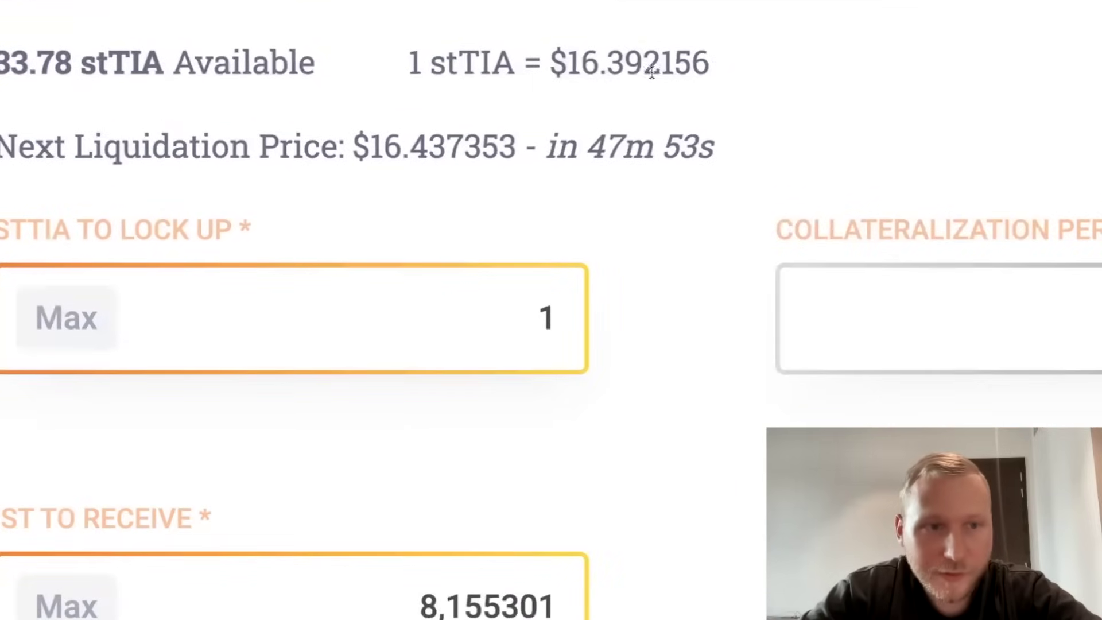
scroll(496, 90, down, 2)
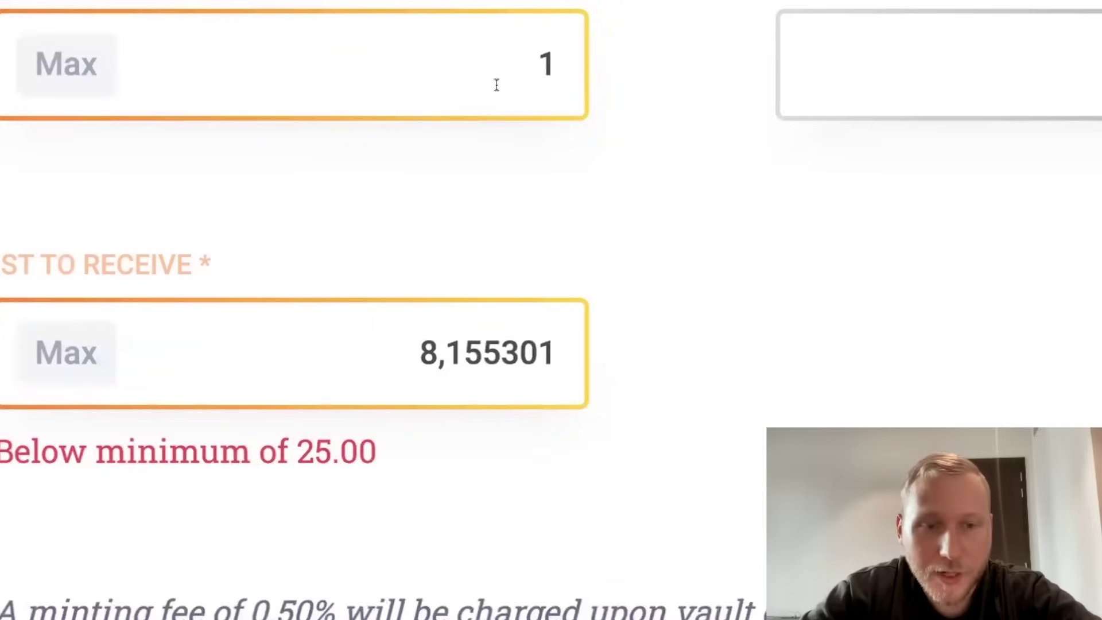
scroll(70, 300, down, 1)
drag(97, 425, 486, 428)
click(486, 428)
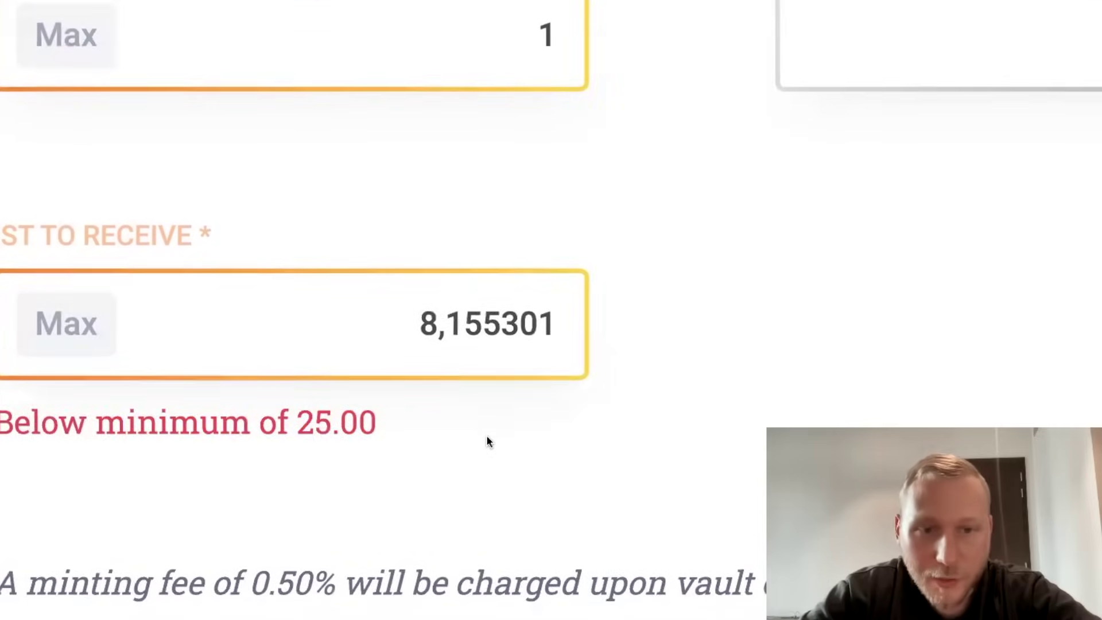
Try an IST to receive amount of 25 with 1 stTIA locked up and inspect the collateralization percent.
double_click(482, 357)
text(2)
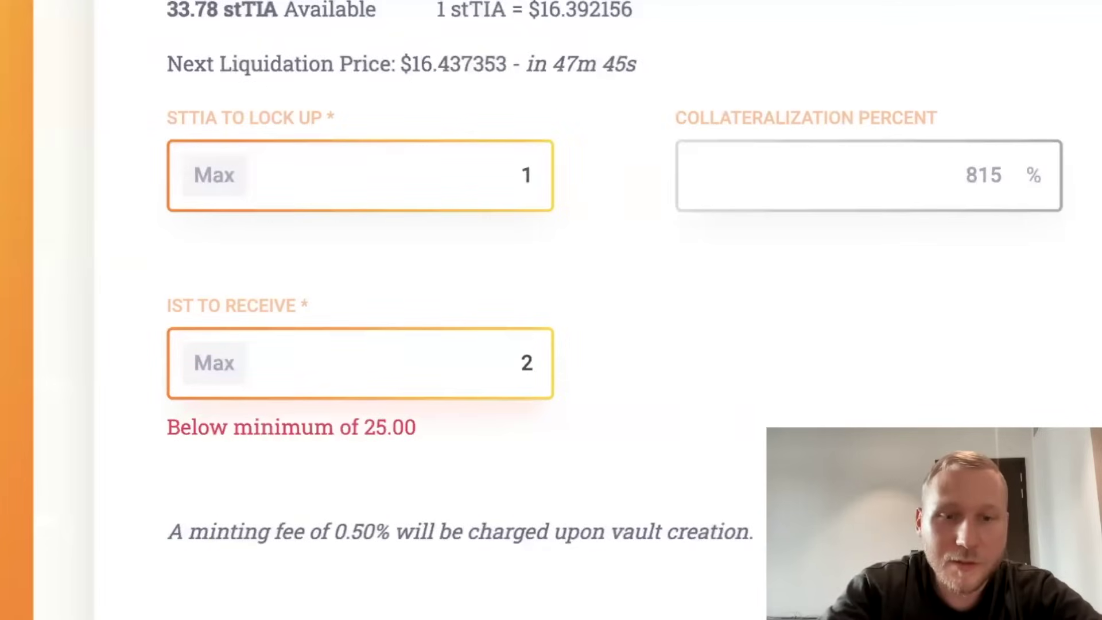
text(5)
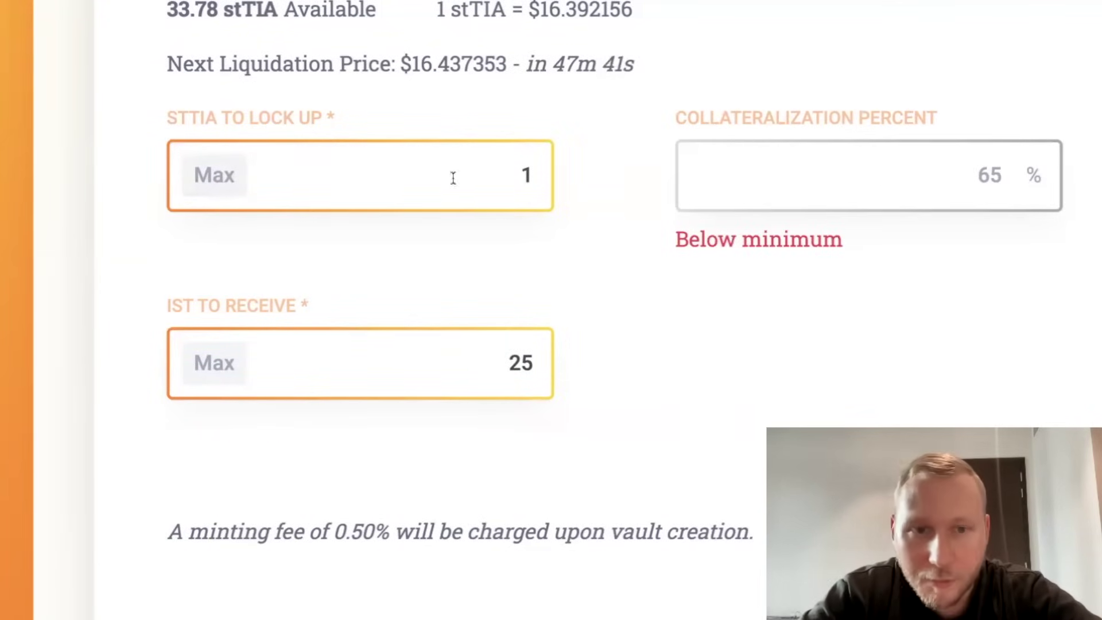
drag(691, 235, 823, 238)
click(788, 219)
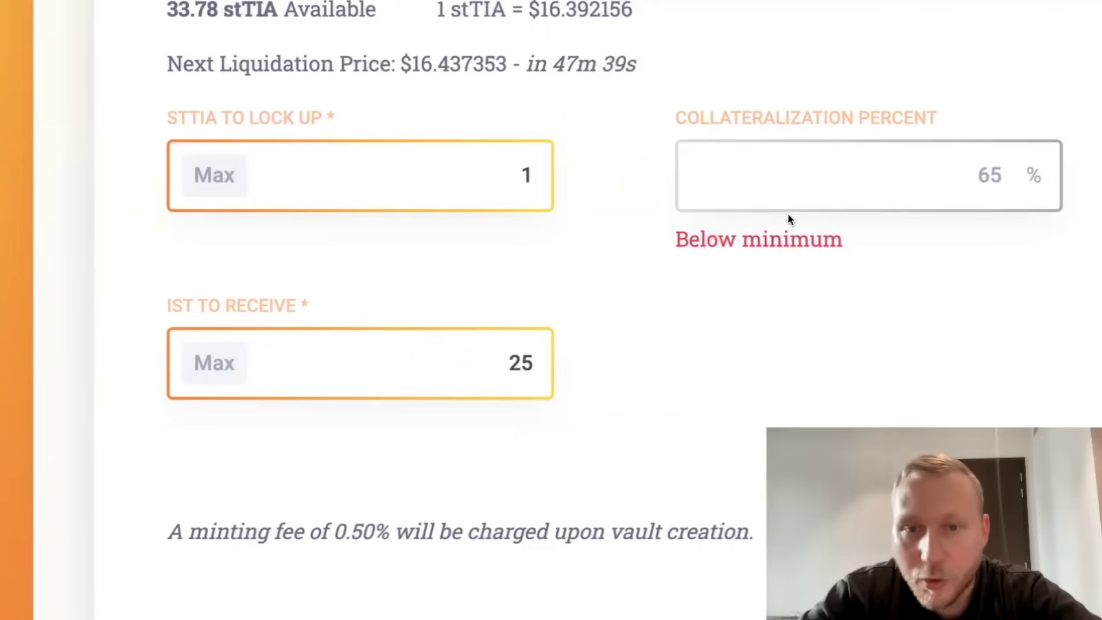
click(1034, 170)
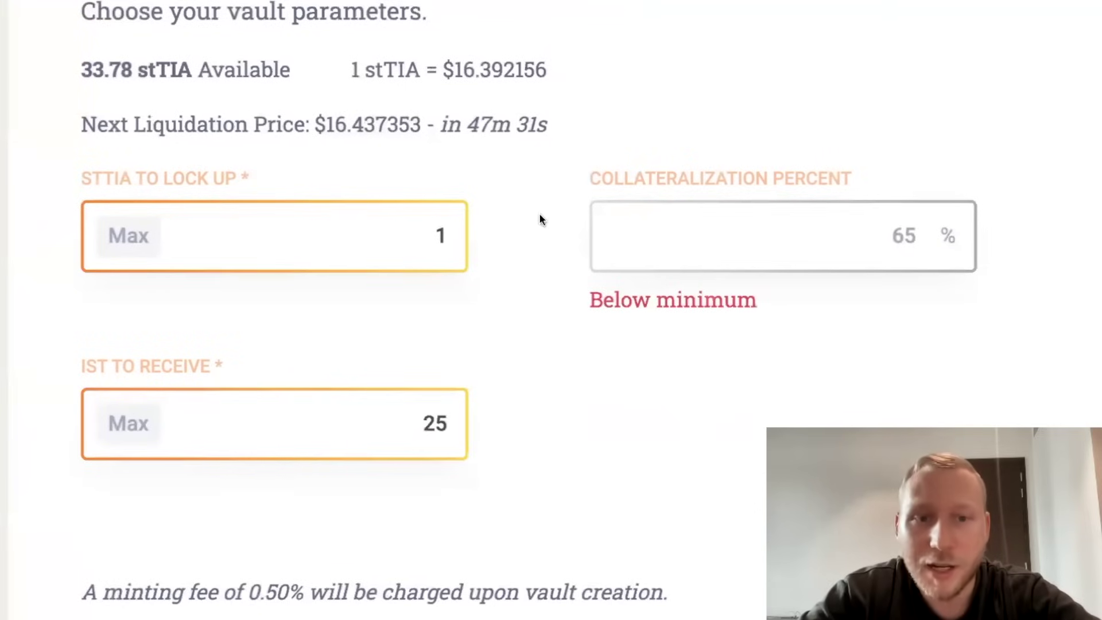
Lock up the maximum available stTIA at 200% collateralization and request creation of the vault.
click(128, 235)
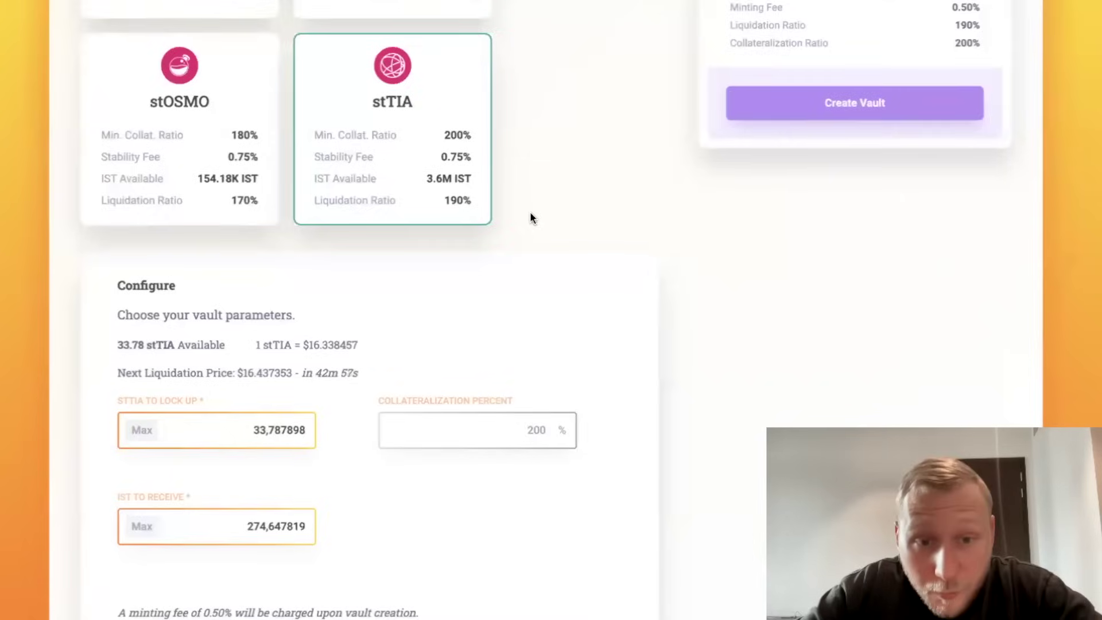
scroll(530, 213, down, 1)
scroll(531, 213, up, 1)
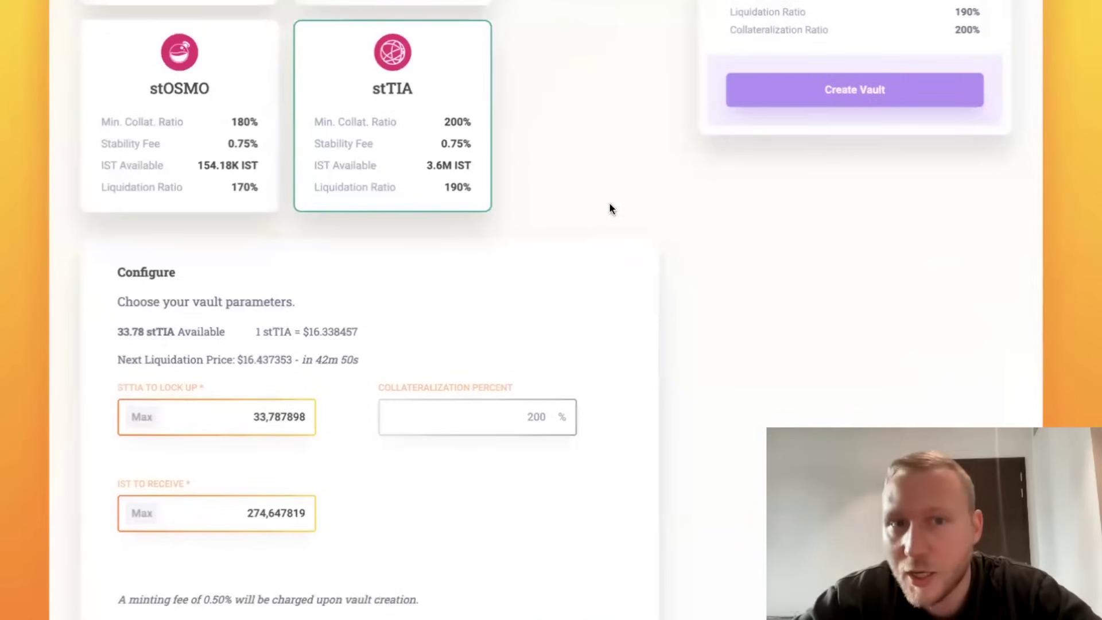
scroll(611, 208, up, 3)
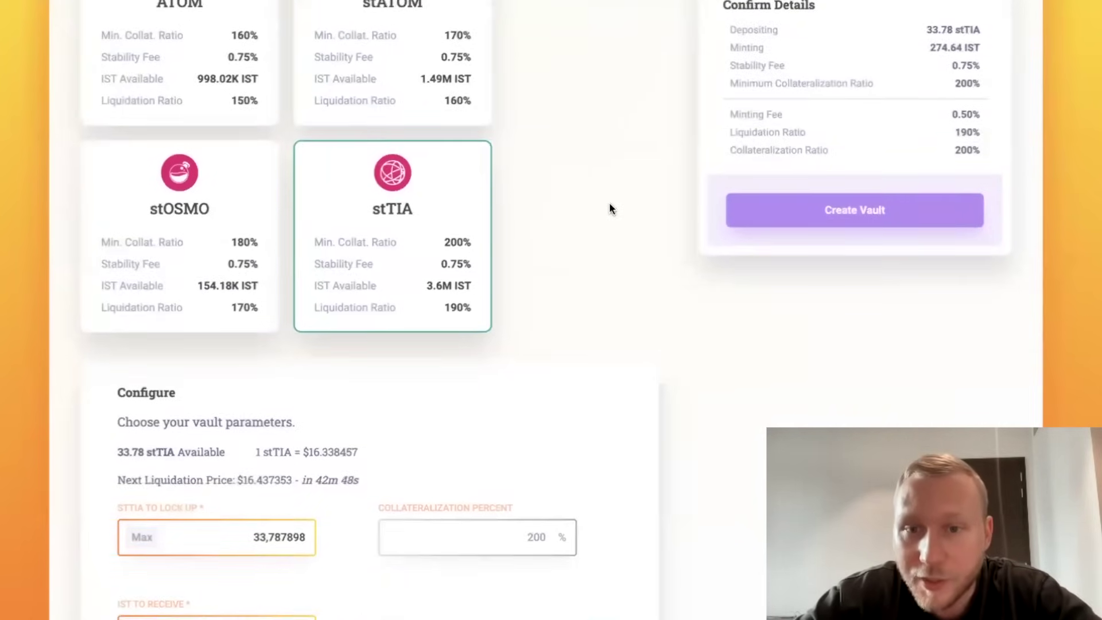
click(873, 209)
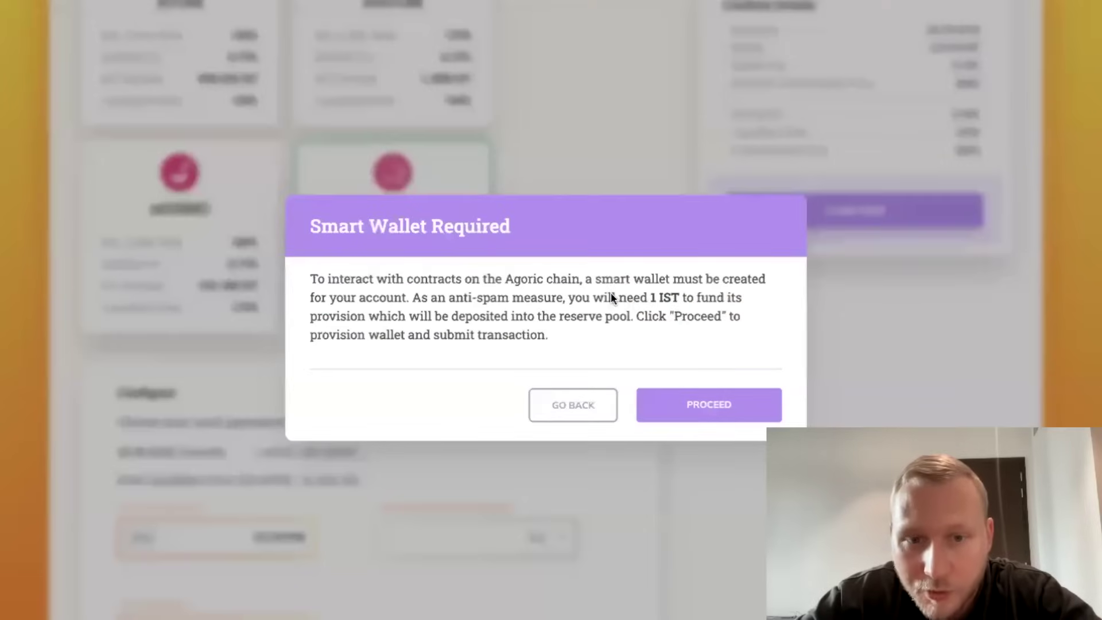
Read the Smart Wallet Required notice about the IST needed to fund the wallet's provision.
click(686, 294)
drag(456, 297, 479, 298)
click(664, 298)
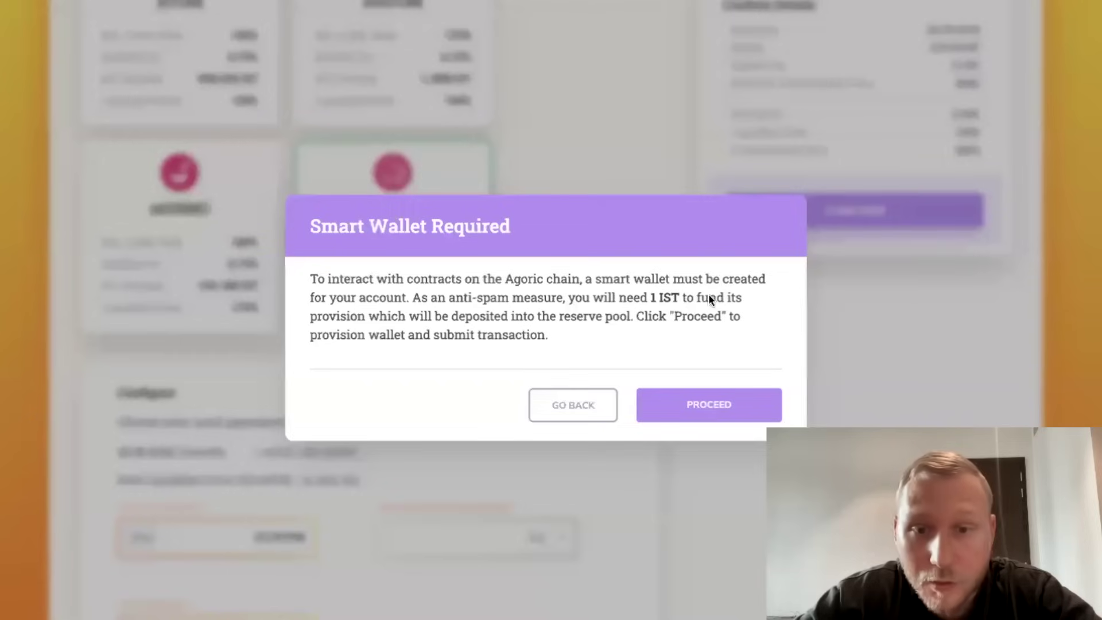
click(444, 316)
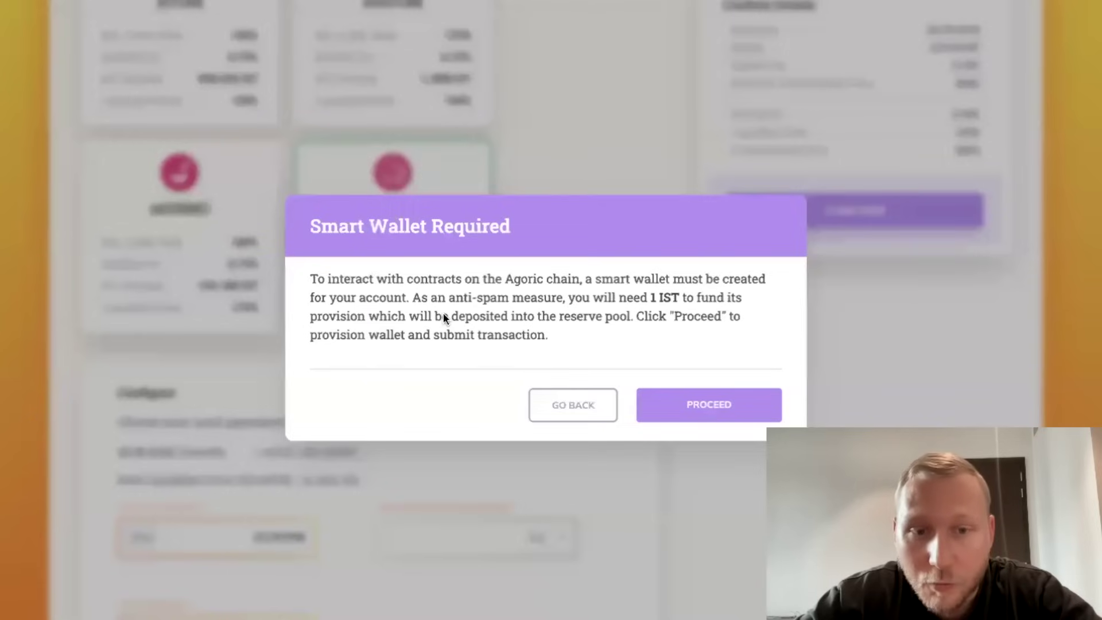
drag(629, 316, 553, 315)
click(571, 314)
click(583, 151)
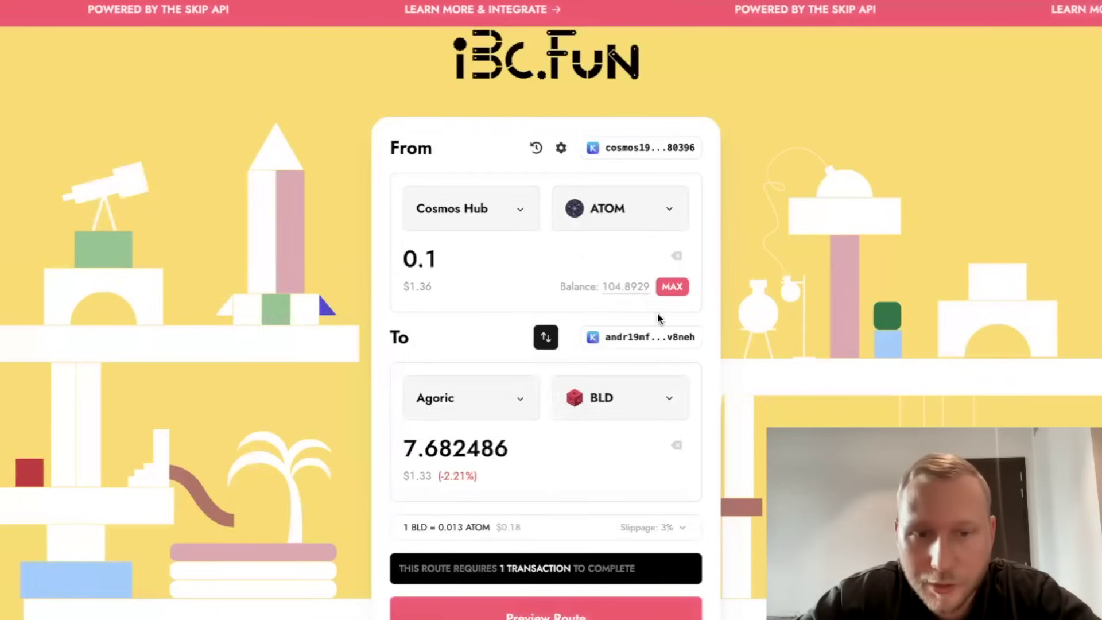
Swap 0.1 ATOM on Cosmos Hub for IST on Agoric, previewing the route and submitting the transaction.
scroll(764, 372, down, 1)
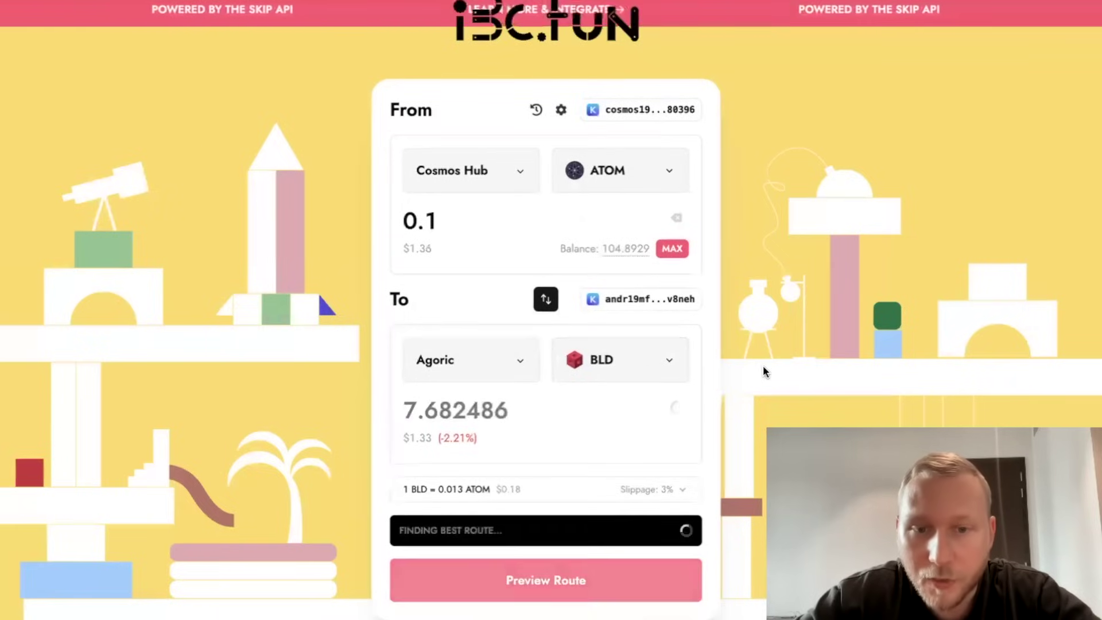
click(665, 367)
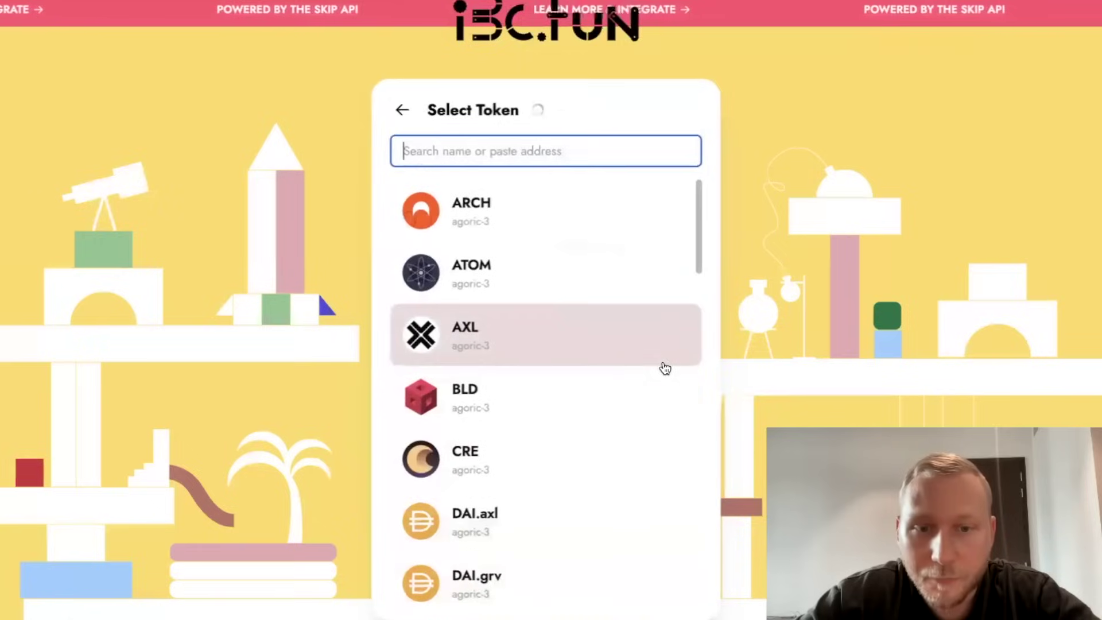
text(ist)
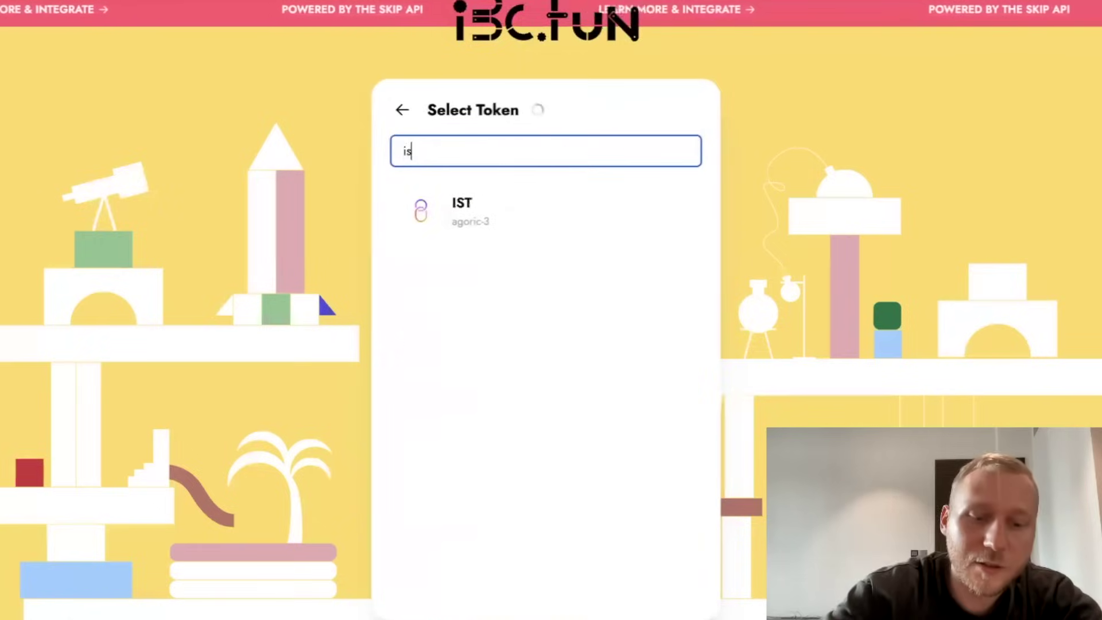
click(494, 207)
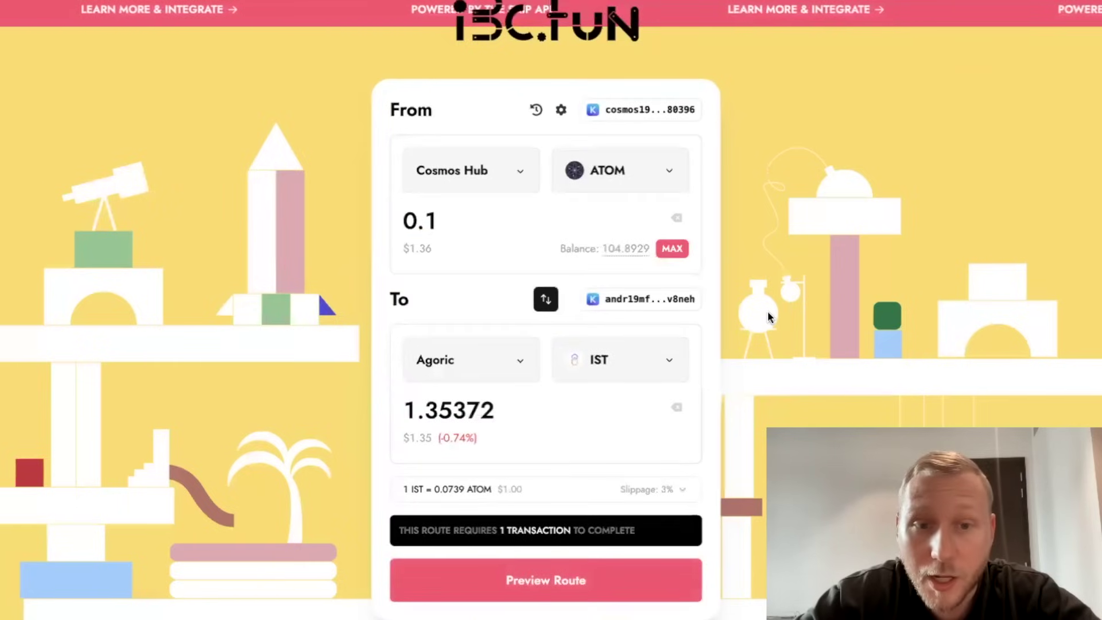
scroll(769, 317, down, 1)
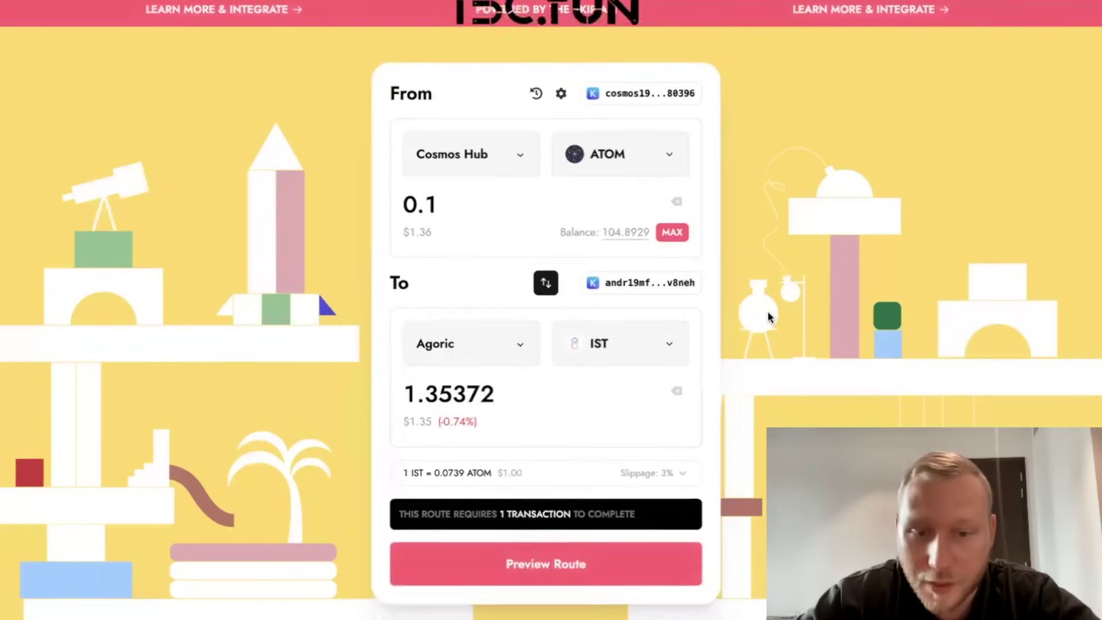
click(574, 553)
scroll(524, 442, down, 1)
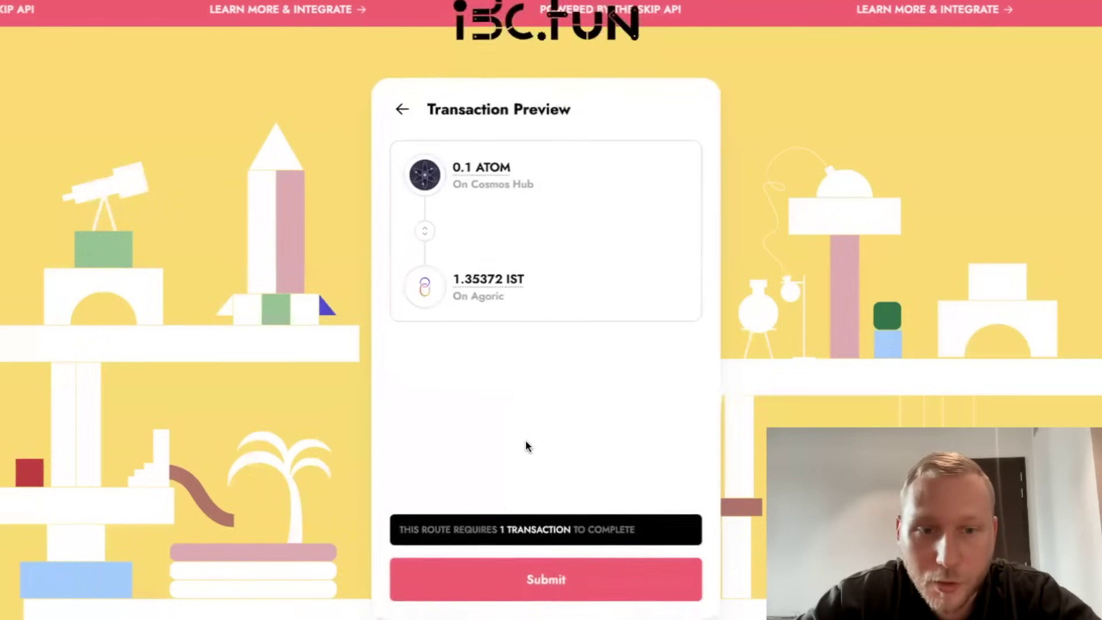
click(551, 543)
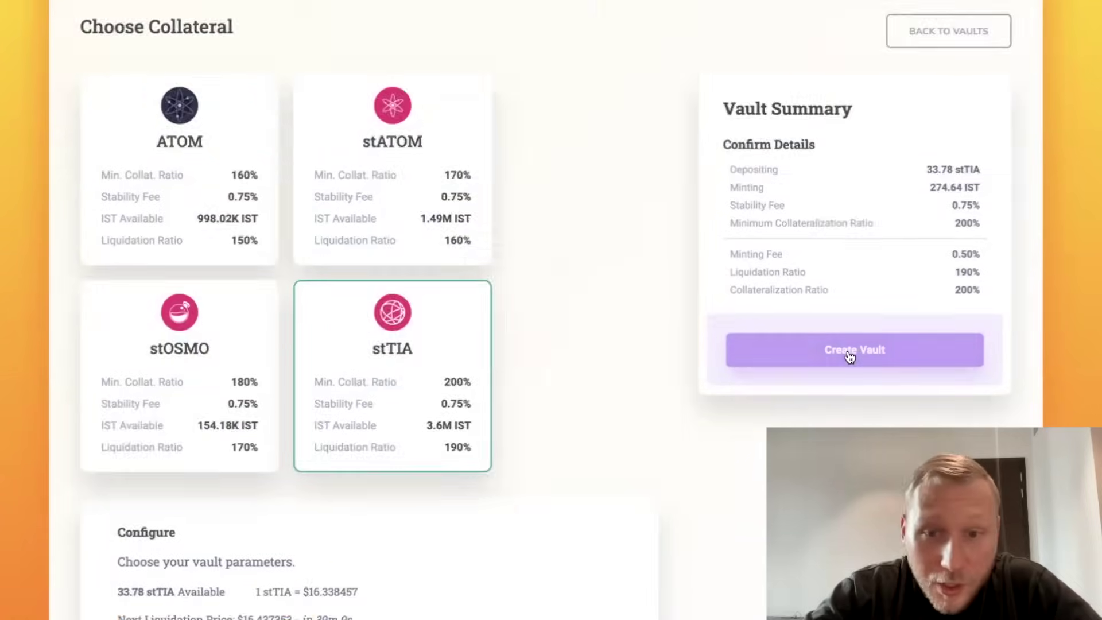
Back on the Inter Protocol page, create the stTIA vault, proceed with the smart wallet provision and approve the wallet transaction.
click(849, 215)
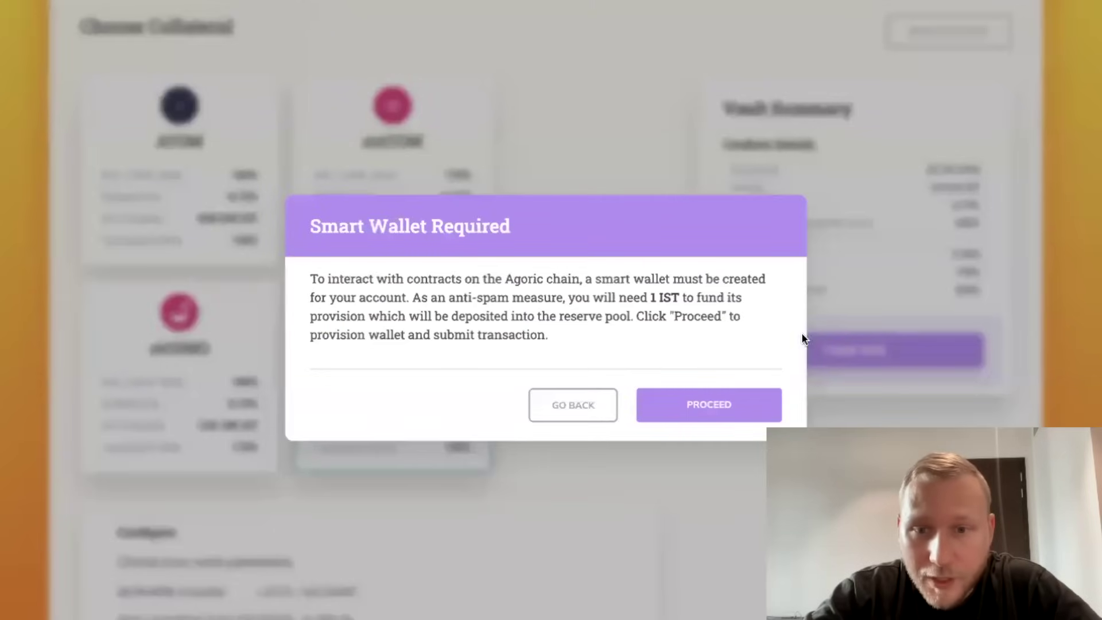
click(700, 403)
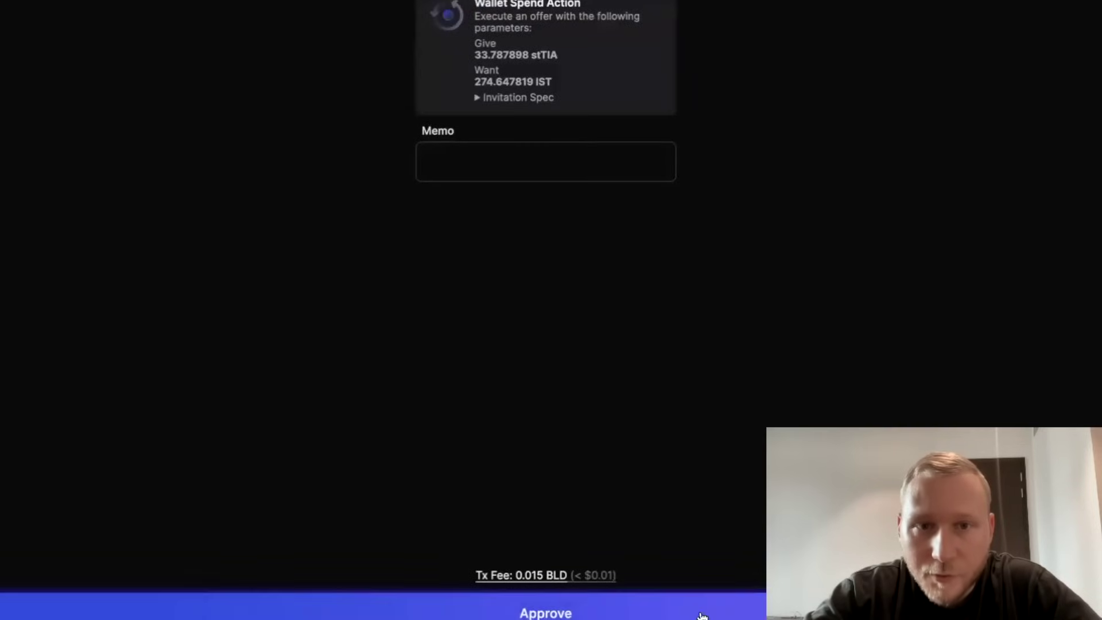
click(702, 616)
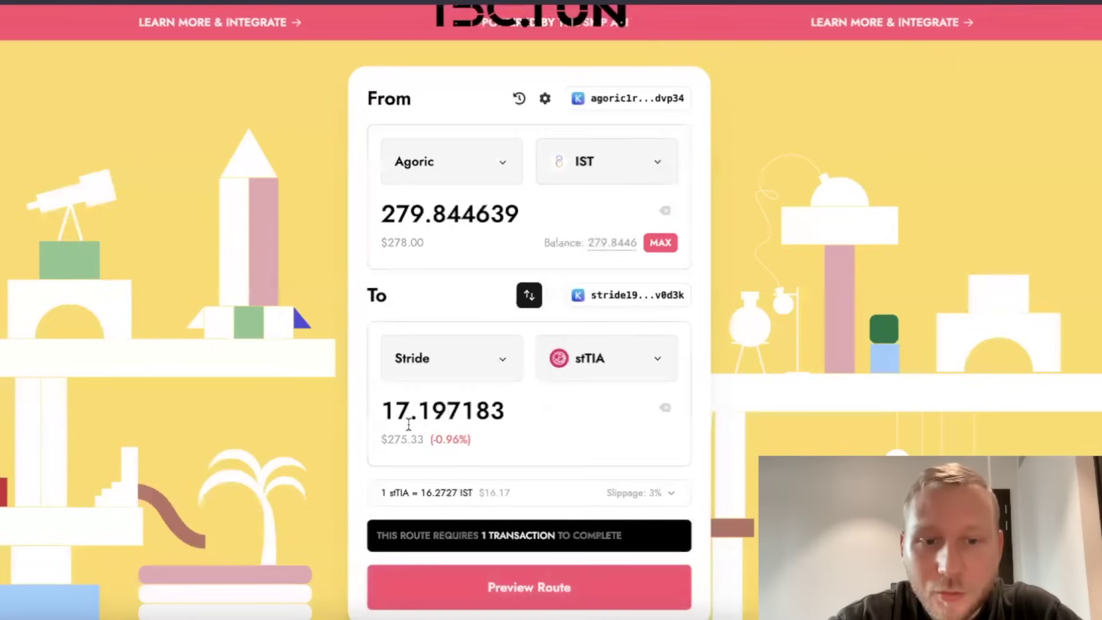
In ibc.fun, swap 279.844639 IST on Agoric for stTIA on Stride, previewing and submitting the transaction.
drag(400, 422, 490, 414)
click(493, 414)
scroll(494, 416, down, 1)
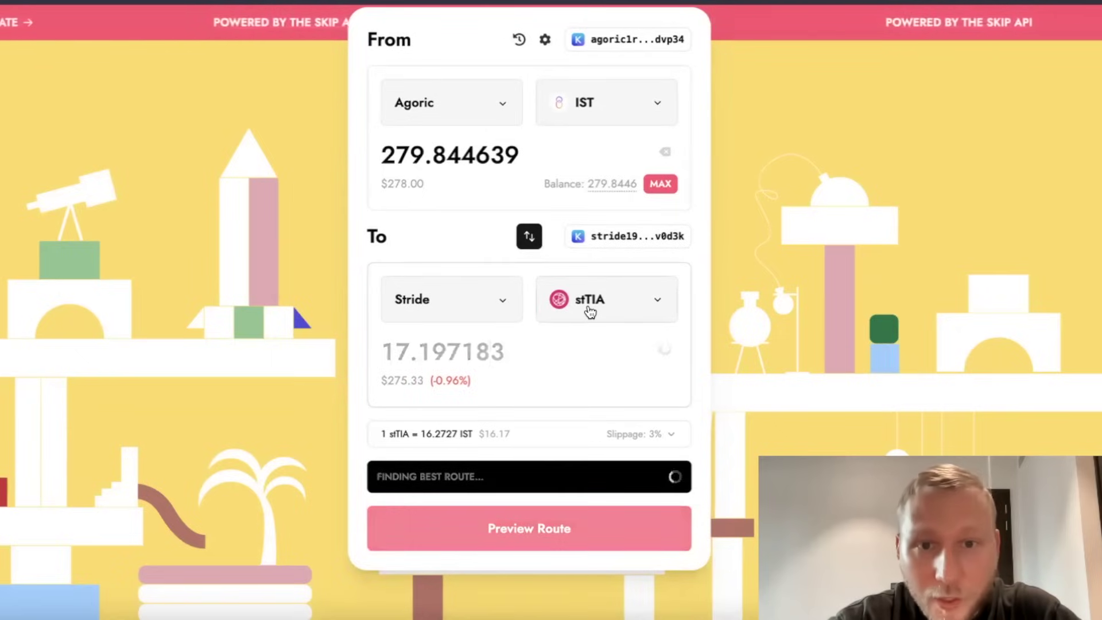
click(541, 535)
scroll(541, 537, down, 1)
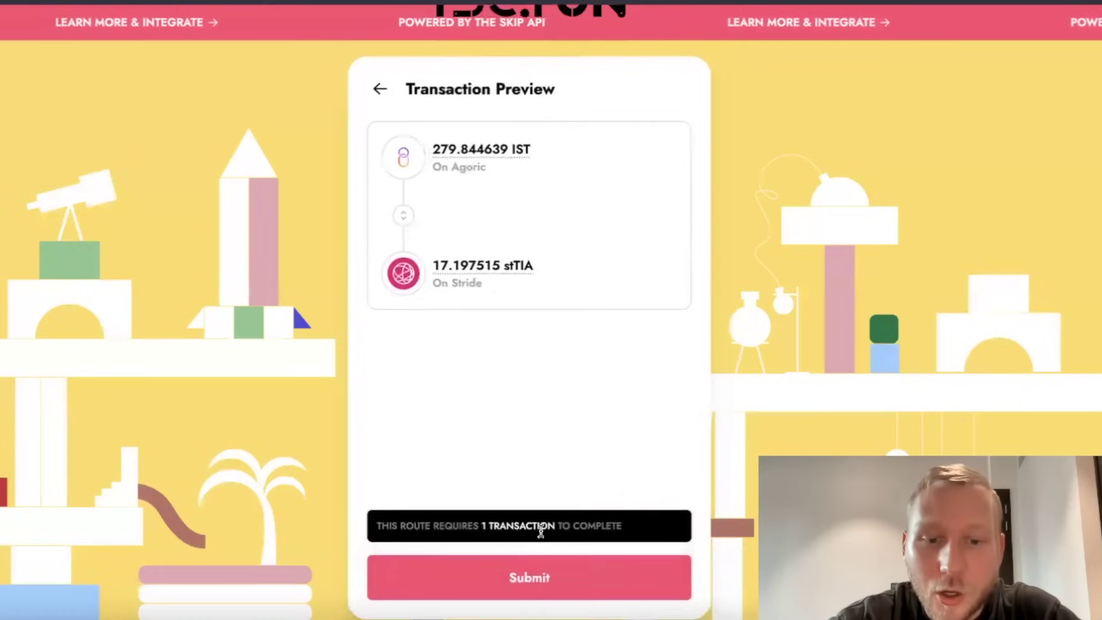
click(529, 577)
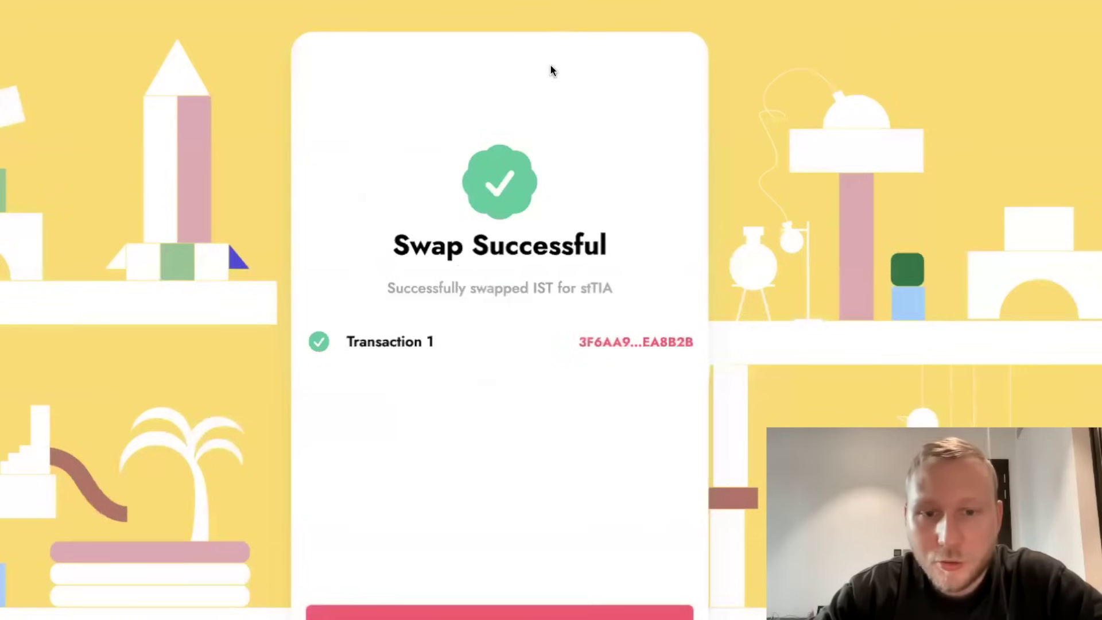
scroll(550, 68, down, 2)
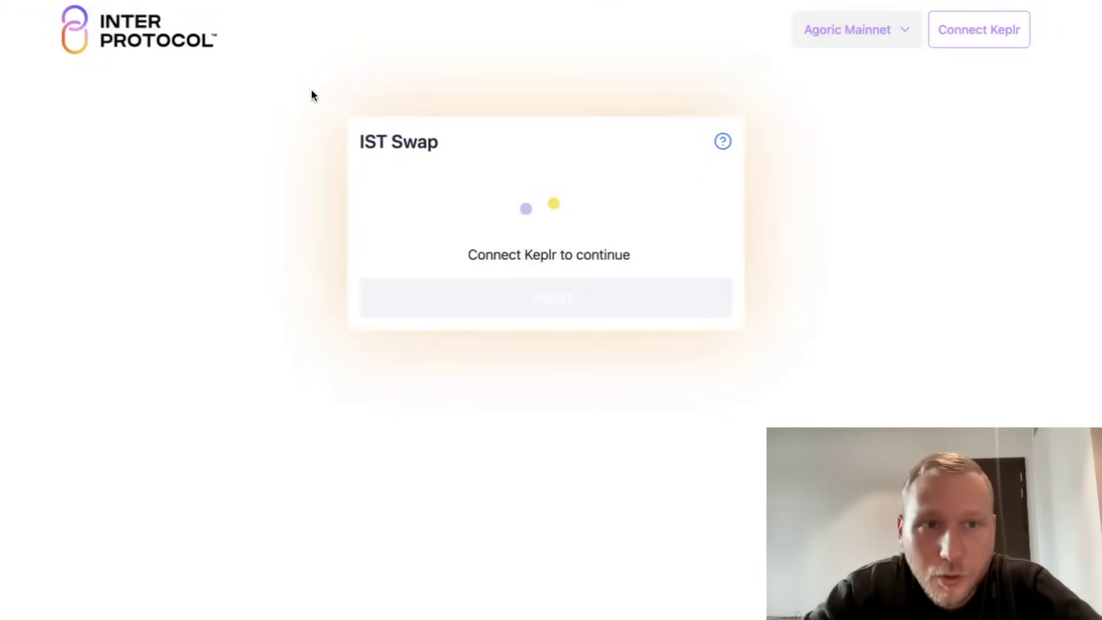
On Inter Protocol's IST Swap page, connect the Keplr wallet and accept the disclaimer.
click(991, 30)
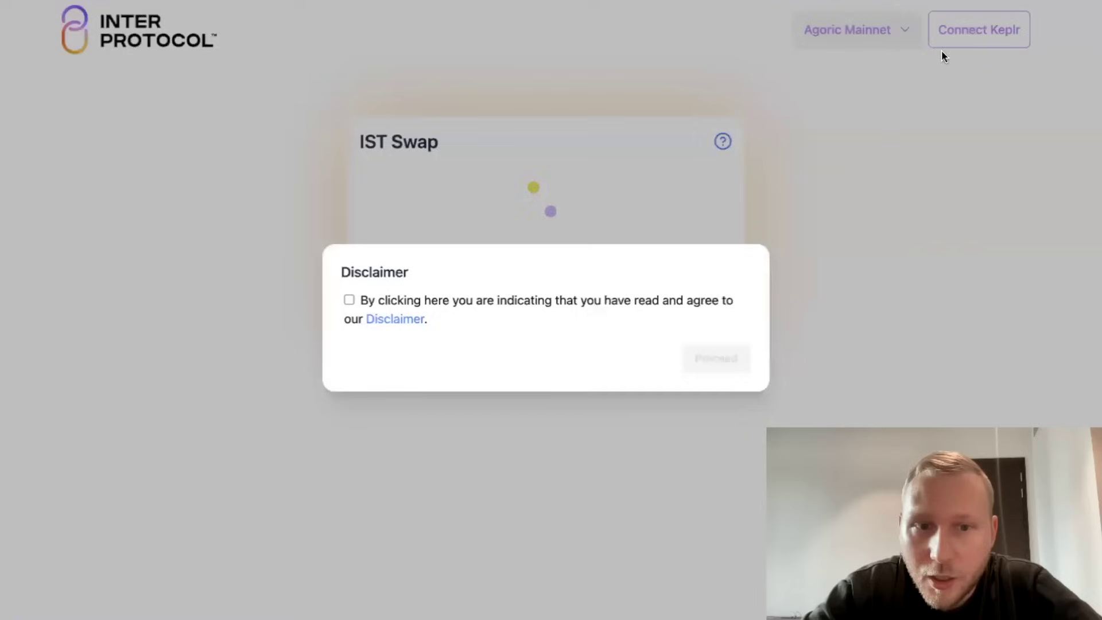
click(370, 301)
click(718, 359)
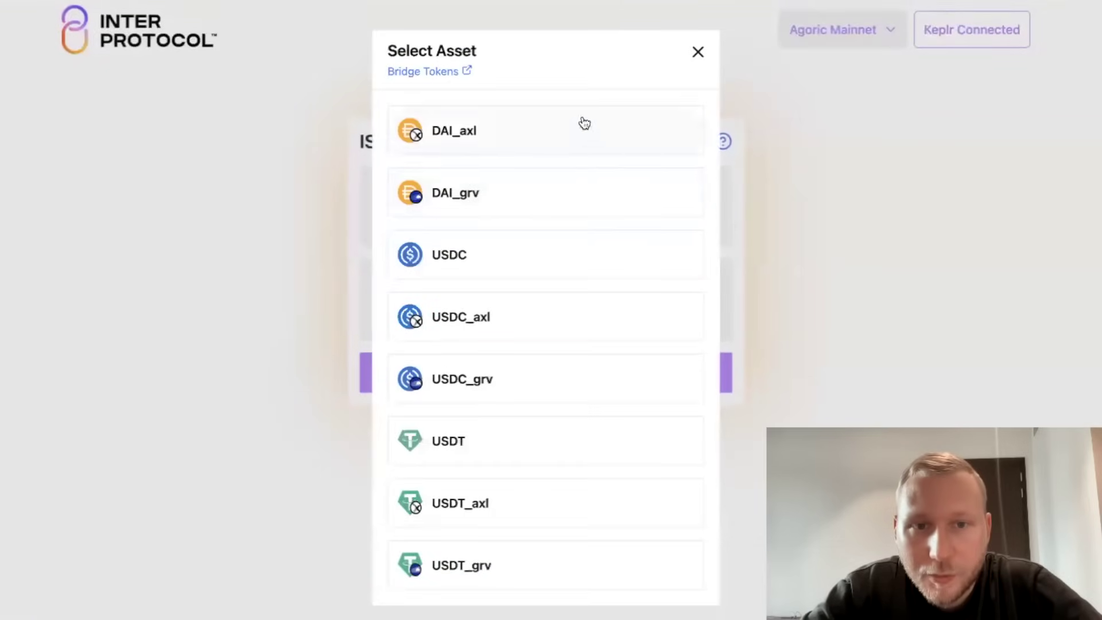
Review the list of stablecoin assets offered in IST Swap and close it without choosing one.
click(707, 56)
click(435, 218)
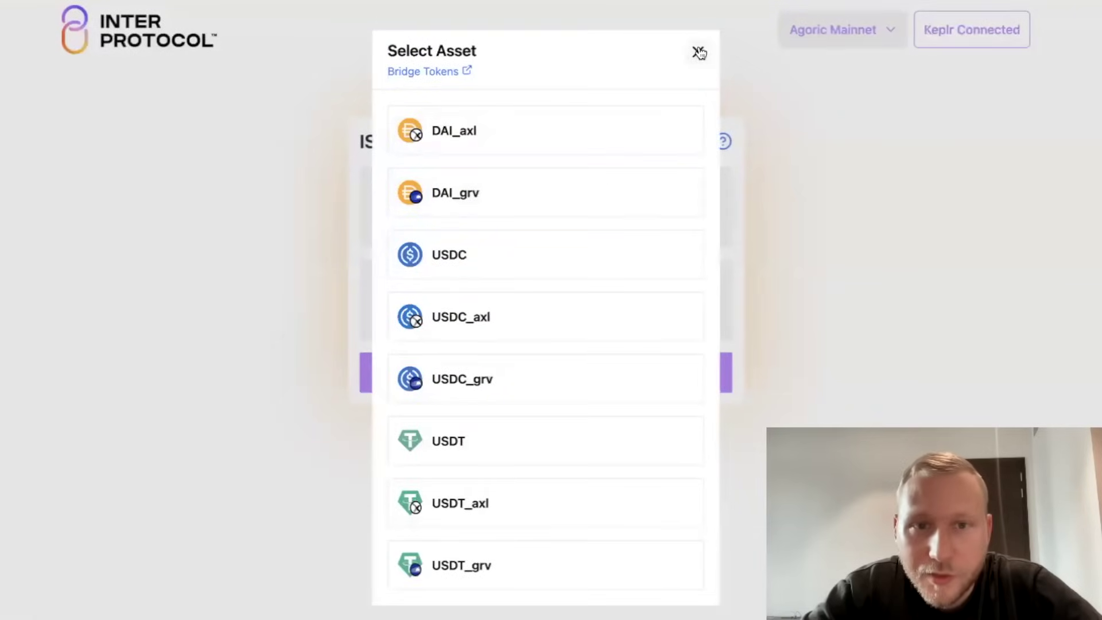
click(699, 53)
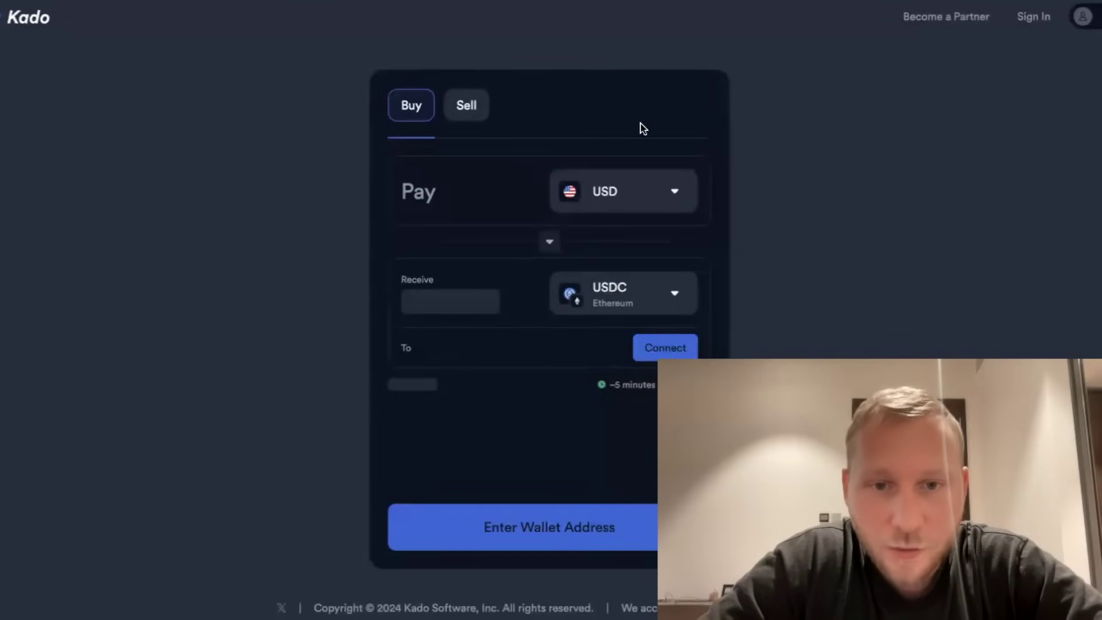
In Kado, search the assets for IST and choose IST on Agoric as the asset to receive.
click(615, 298)
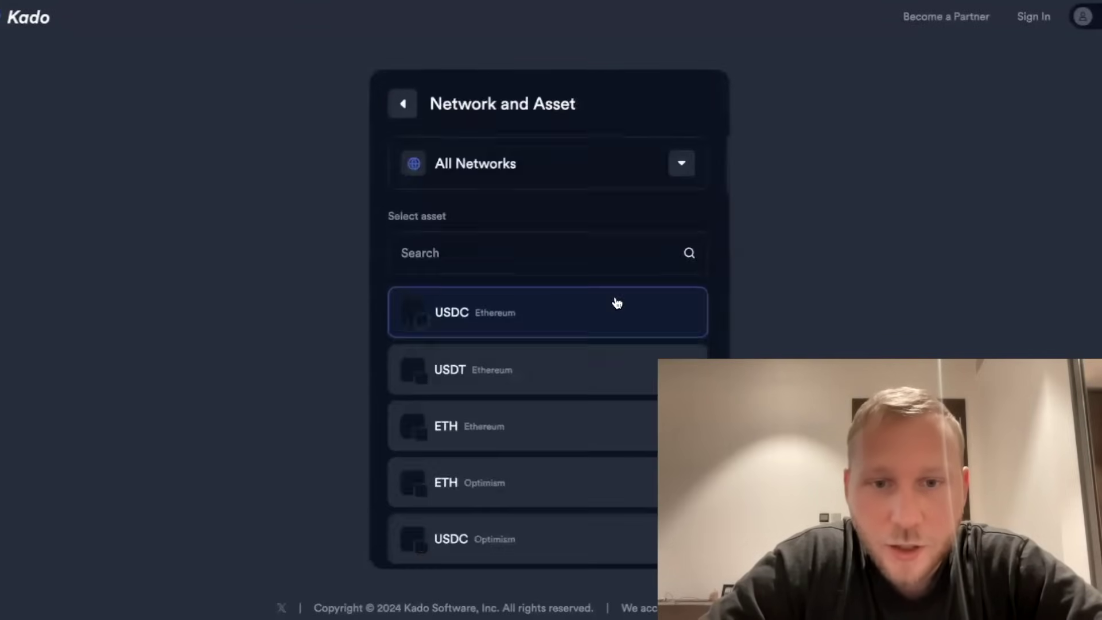
click(539, 253)
text(ist)
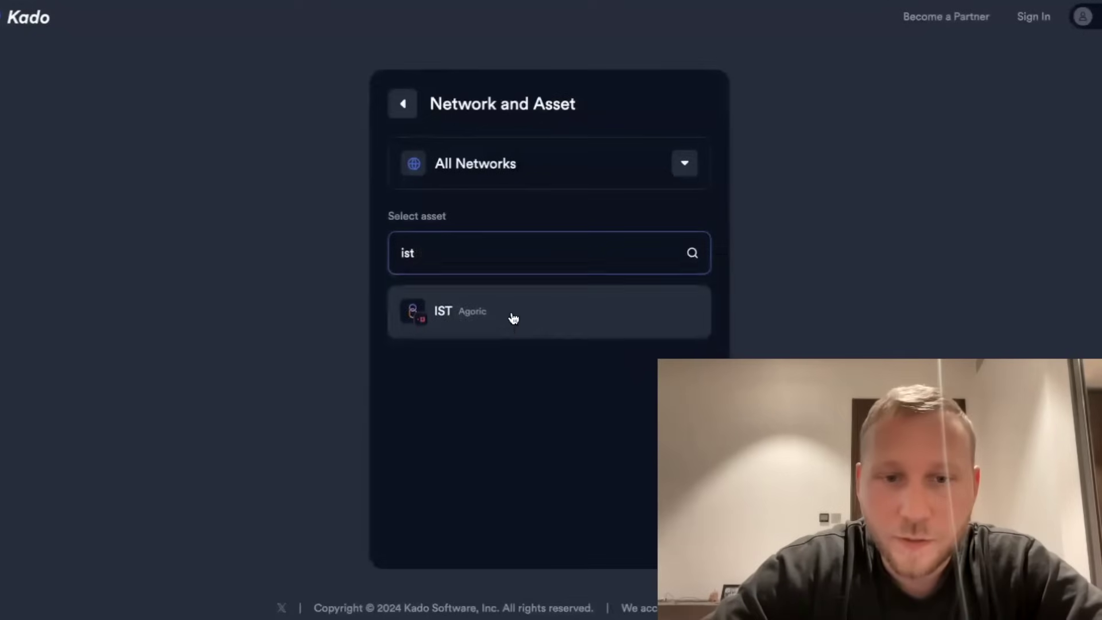
click(513, 319)
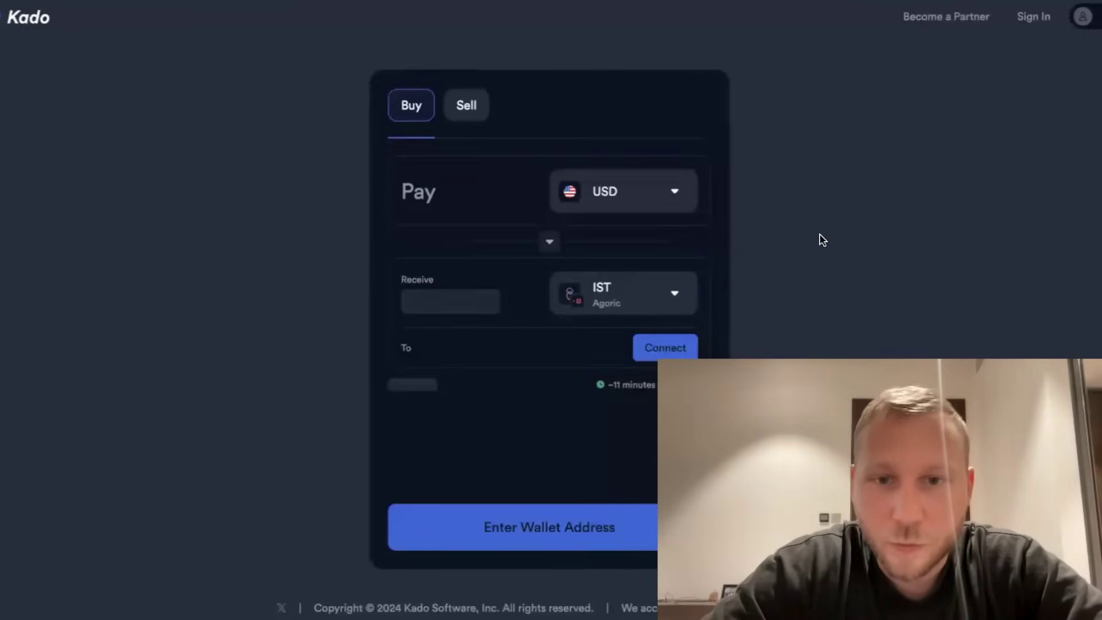
Set the payment to 200 USD, use the connected Keplr wallet as the destination and continue with the purchase.
text(200)
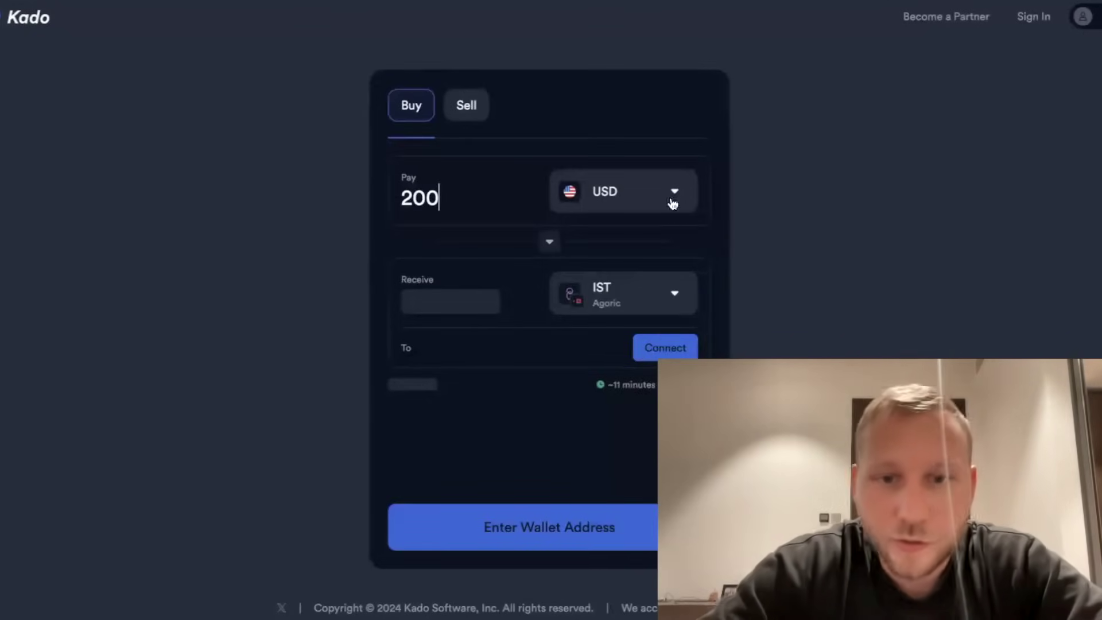
click(654, 358)
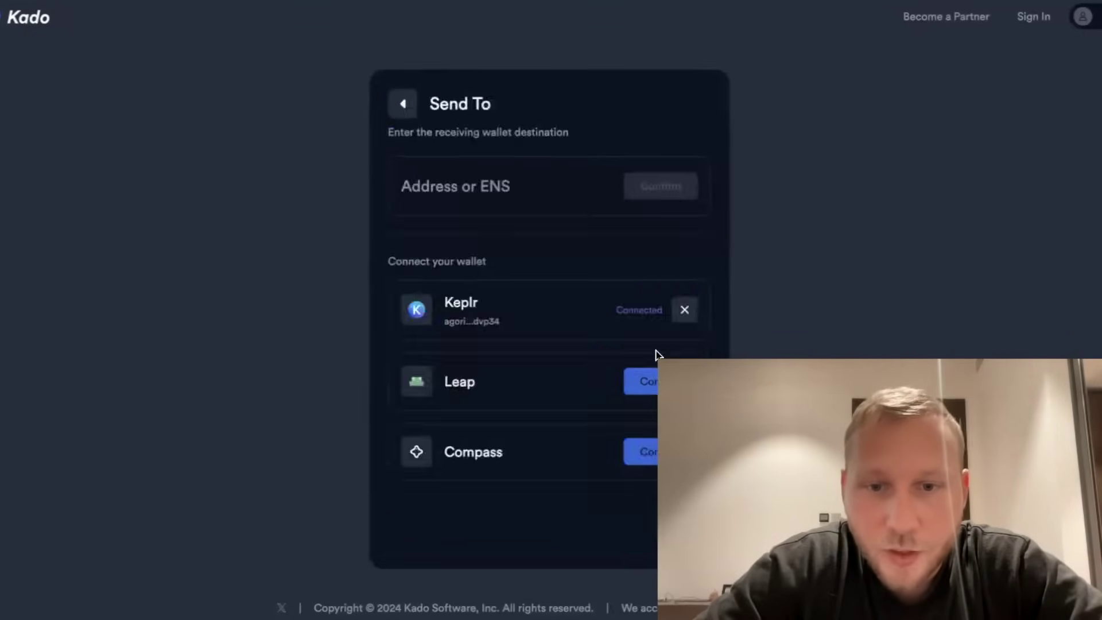
click(624, 314)
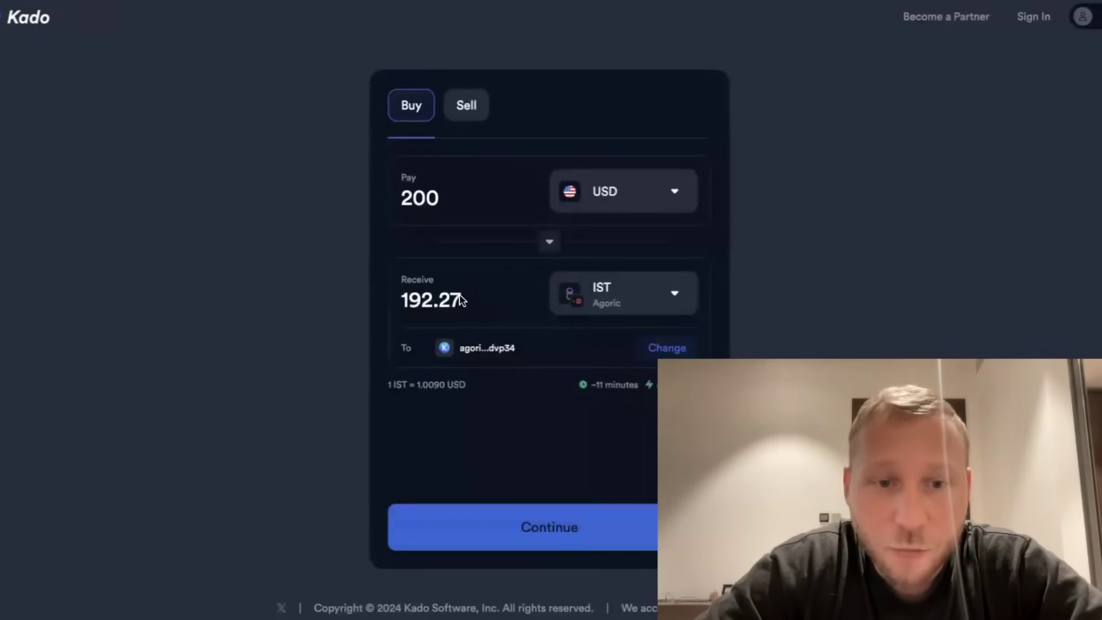
click(541, 525)
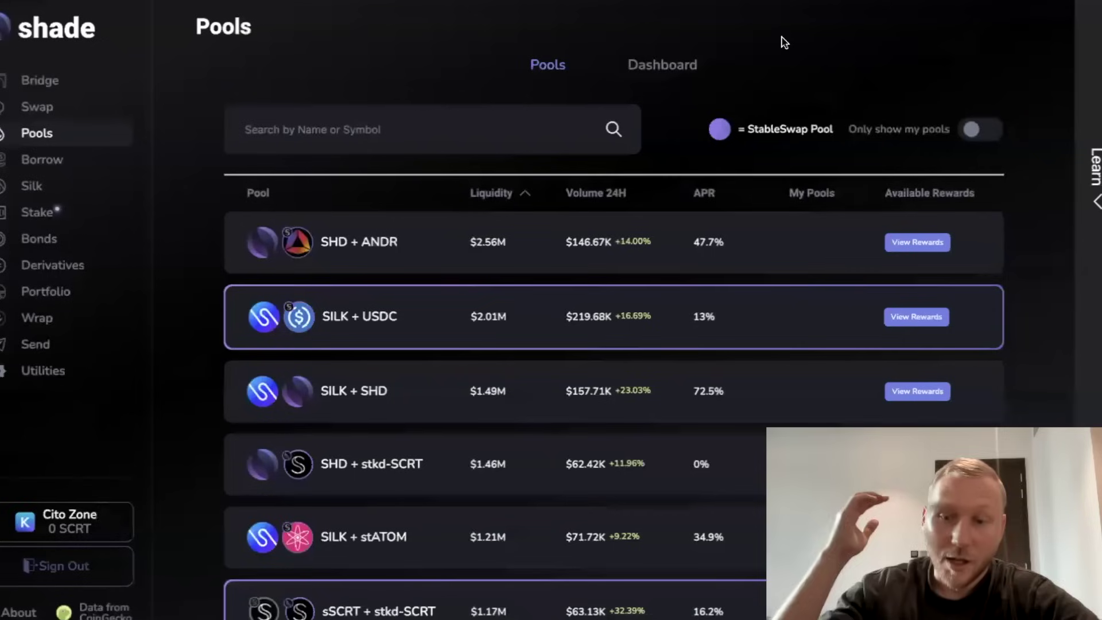
On Shade's Pools page, look through the pools for those containing stTIA and IST, checking liquidity and APR.
scroll(784, 42, down, 9)
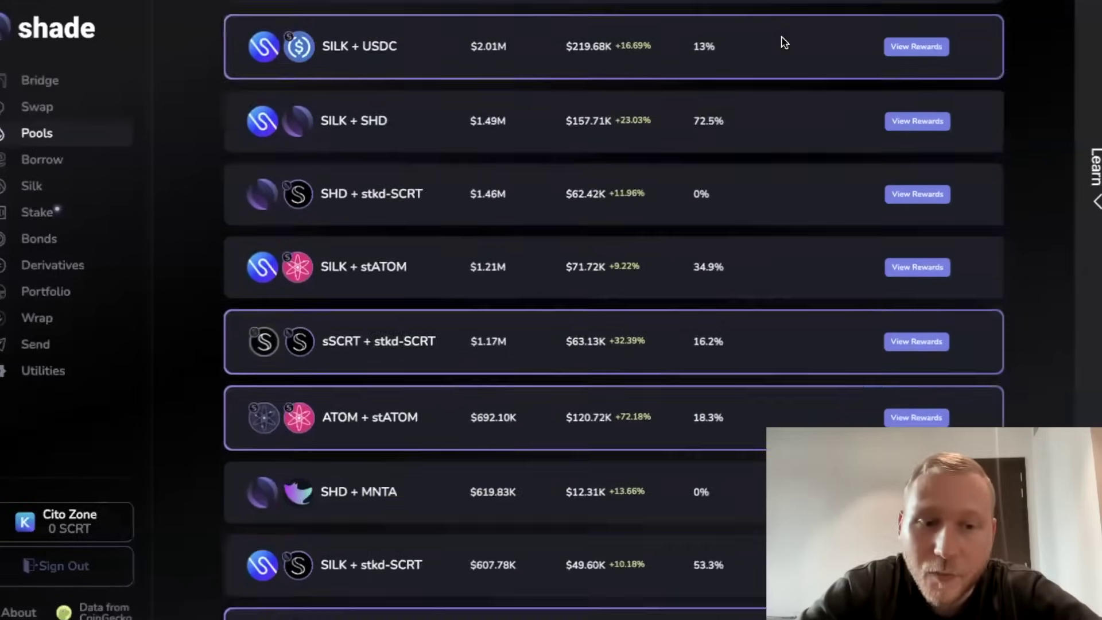
scroll(784, 44, down, 11)
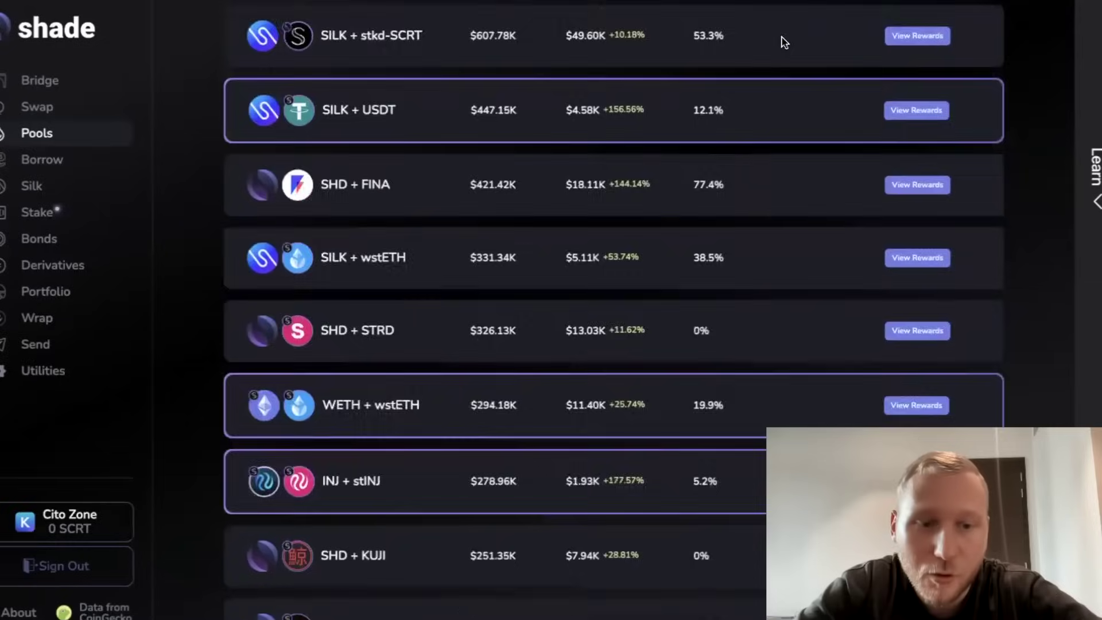
scroll(671, 281, down, 1)
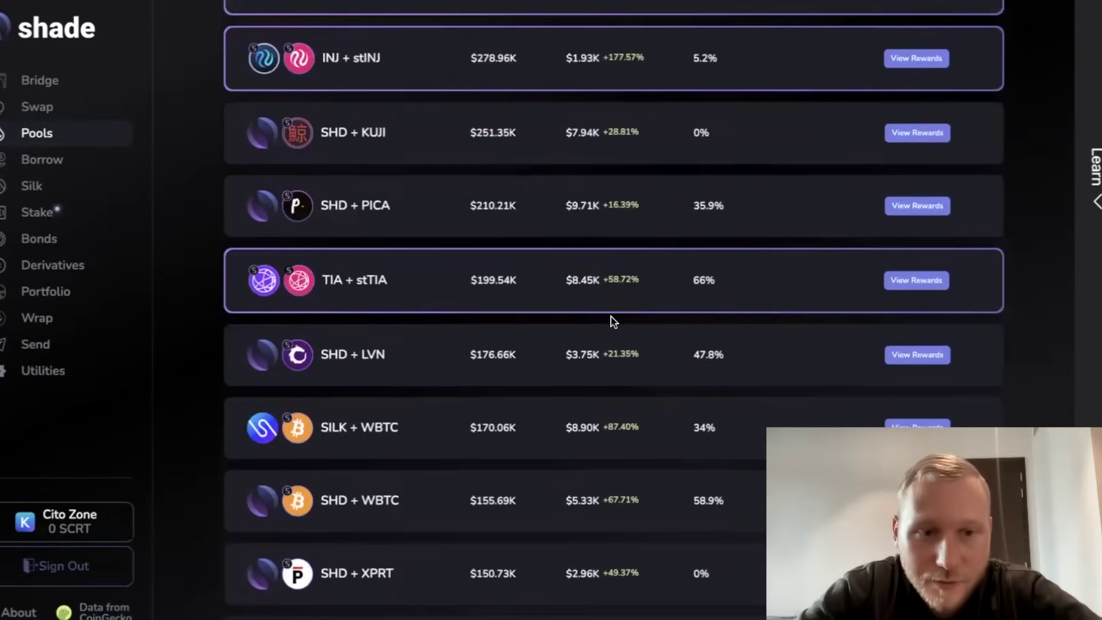
scroll(613, 322, down, 1)
scroll(612, 322, down, 13)
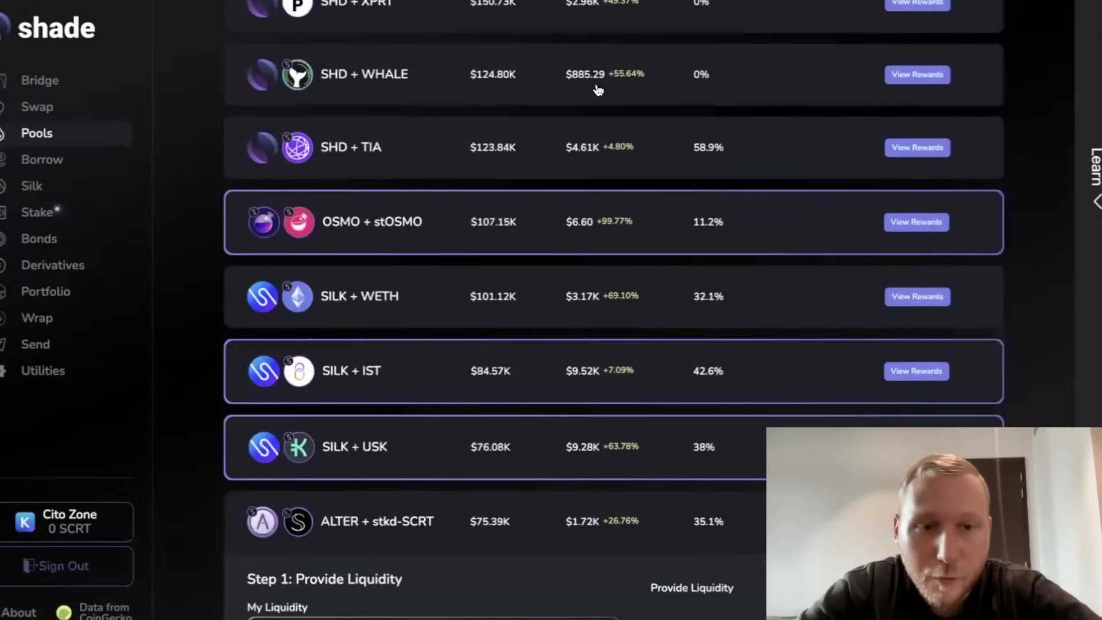
scroll(554, 333, down, 4)
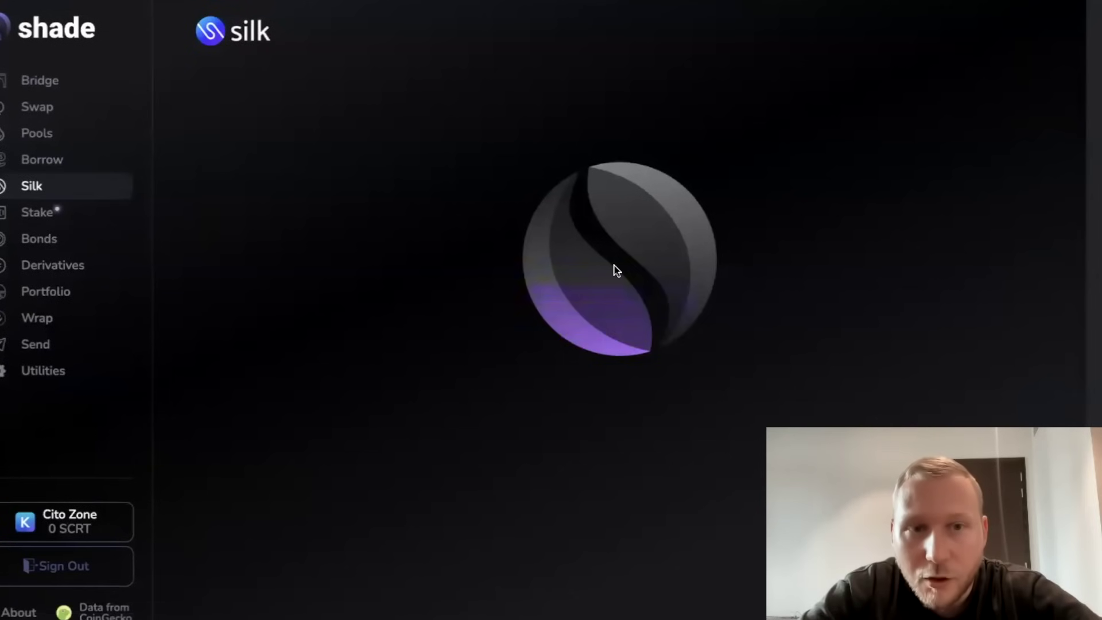
On Shade's Silk page, examine the Basket Composition table and the currencies and assets that make up SILK.
scroll(607, 90, down, 6)
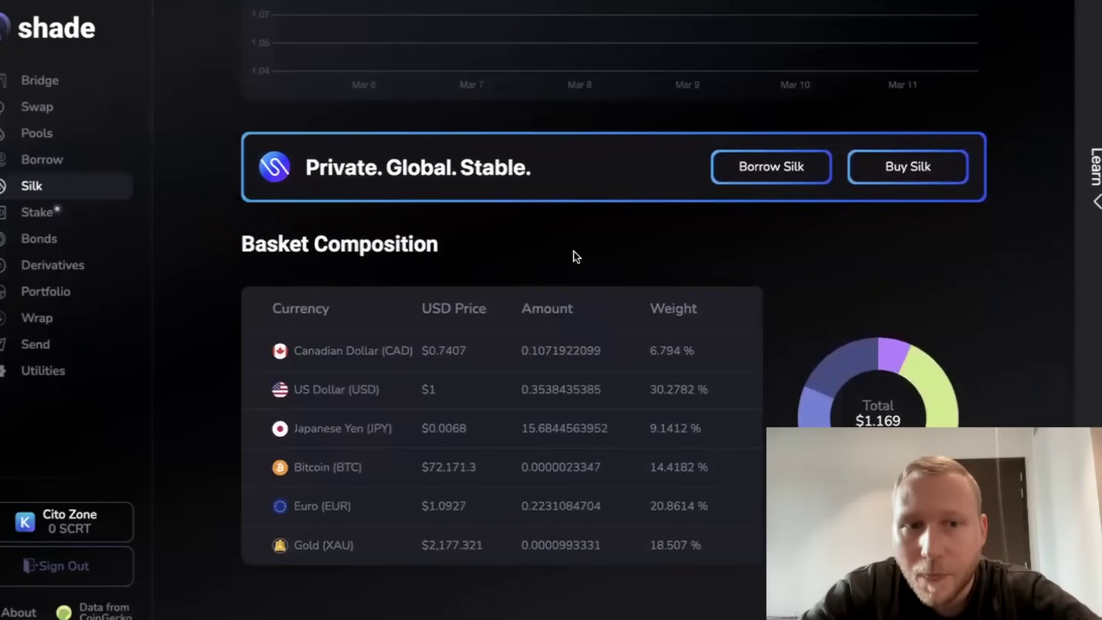
drag(278, 251, 482, 249)
click(483, 249)
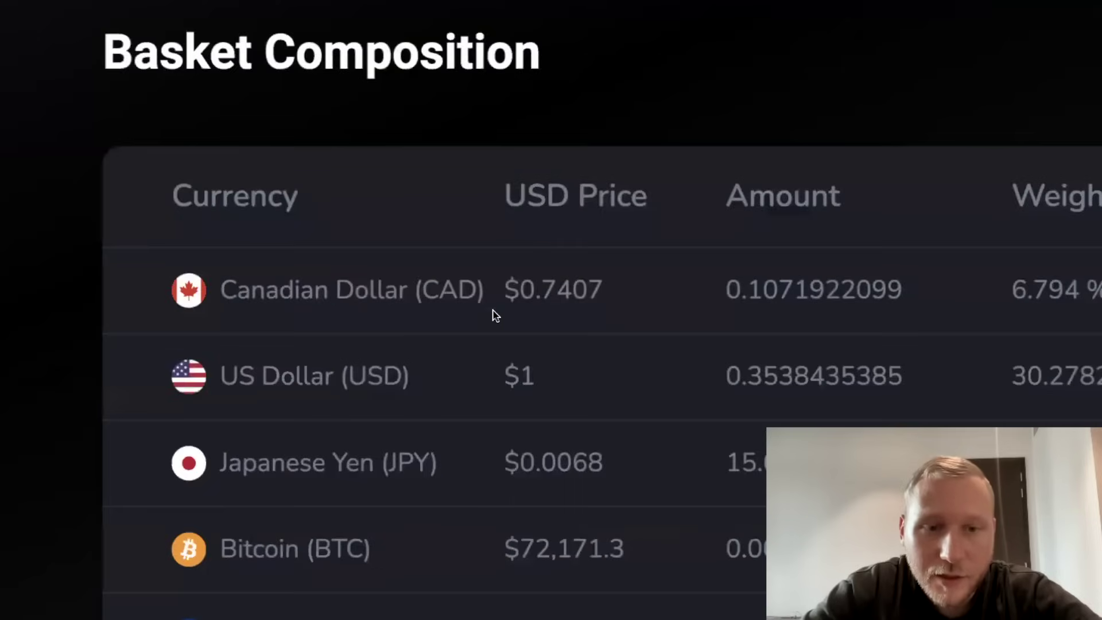
scroll(436, 351, down, 3)
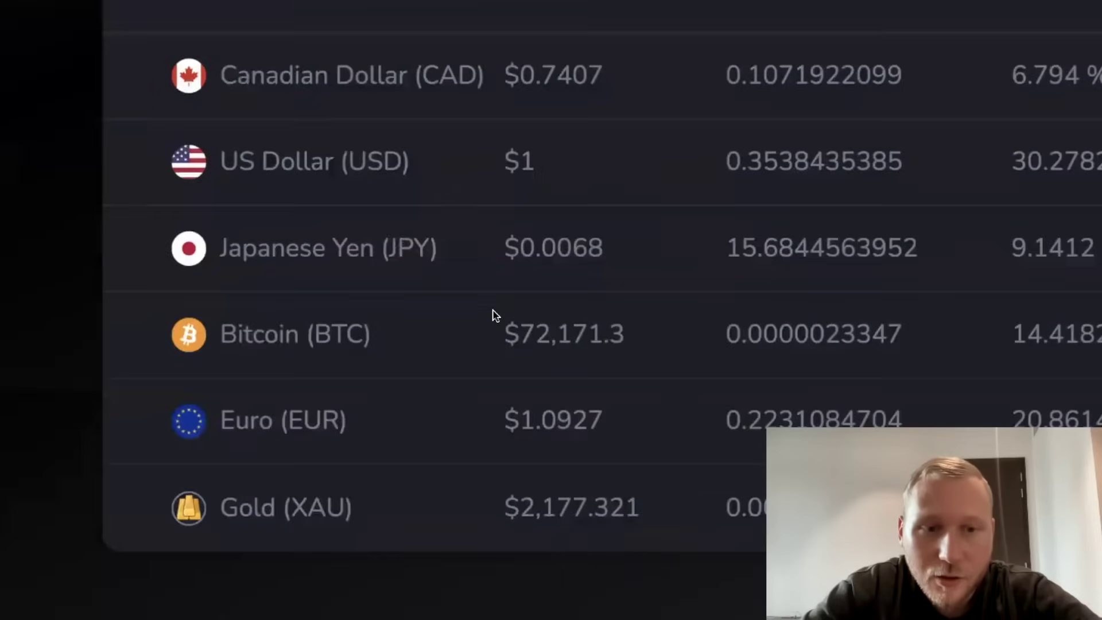
scroll(498, 165, down, 1)
double_click(419, 232)
click(370, 293)
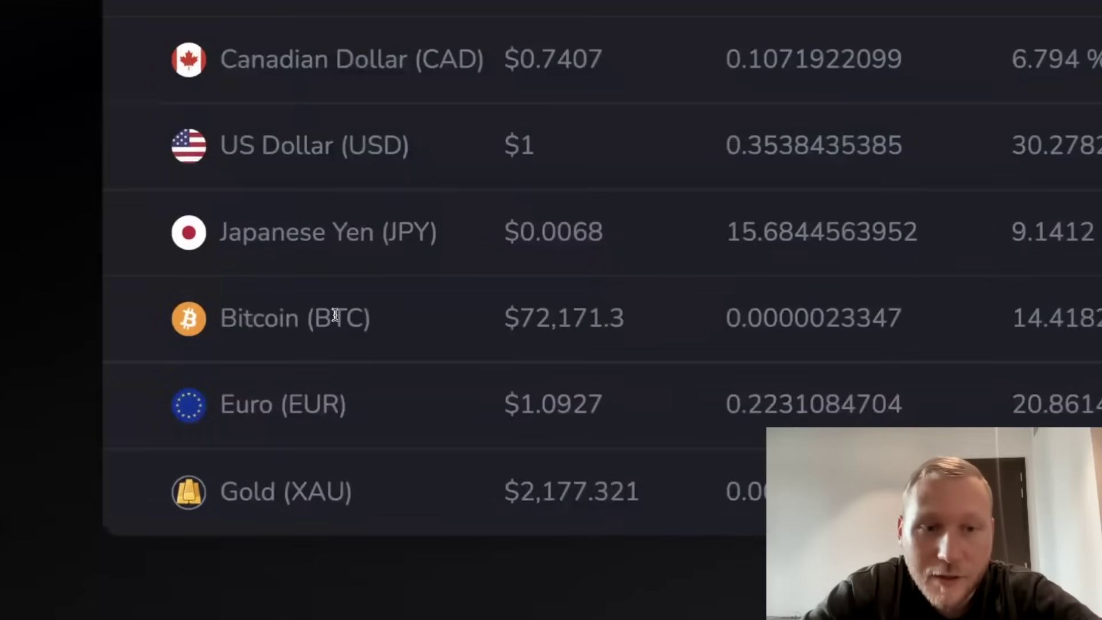
double_click(335, 315)
double_click(313, 396)
double_click(313, 490)
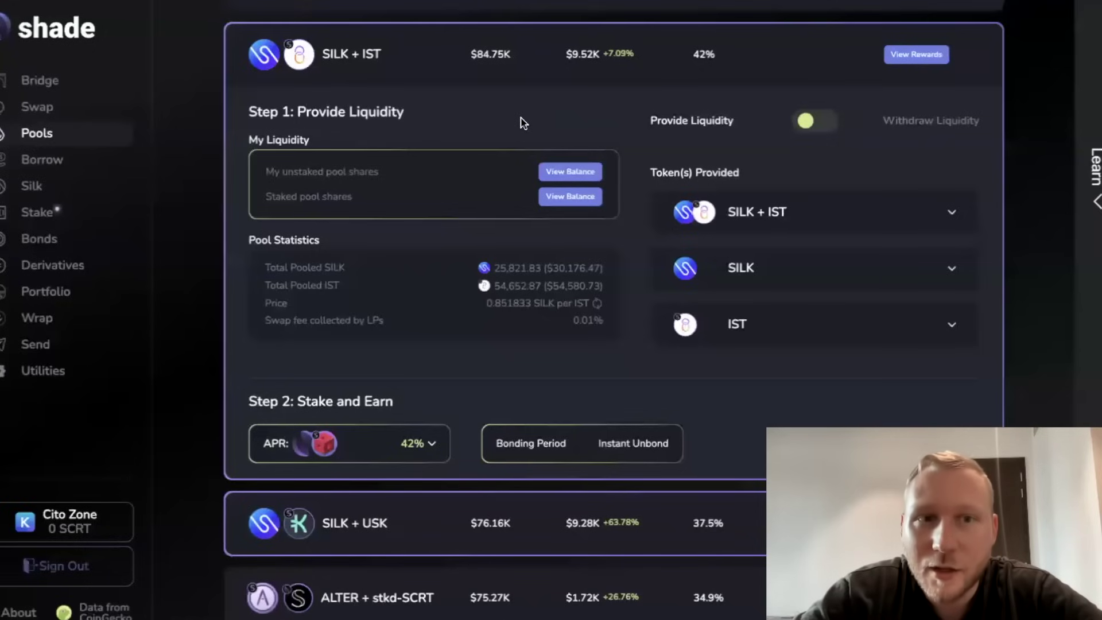
Switch to Osmosis and search its Discover Pools list for silk.
scroll(523, 122, down, 1)
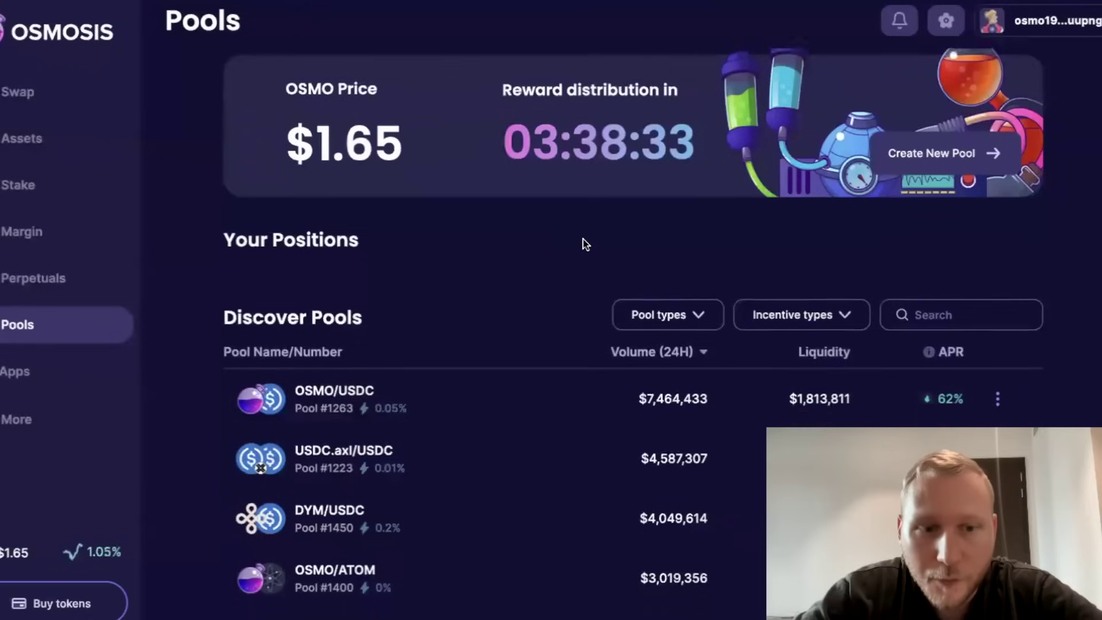
scroll(583, 241, down, 1)
click(939, 266)
text(silk)
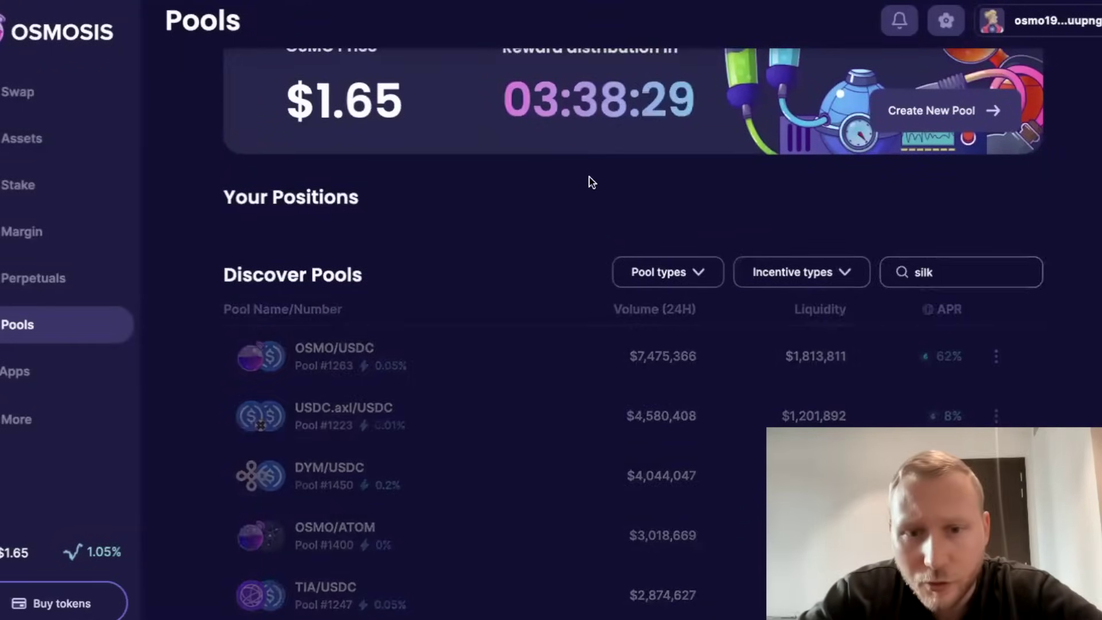
scroll(591, 182, down, 1)
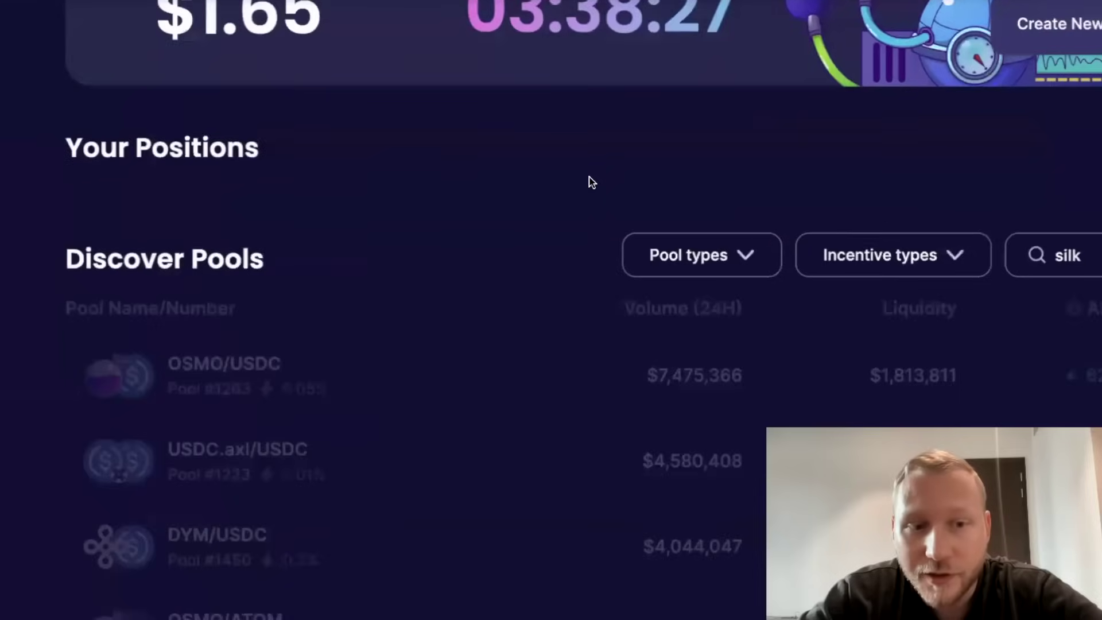
scroll(591, 182, down, 1)
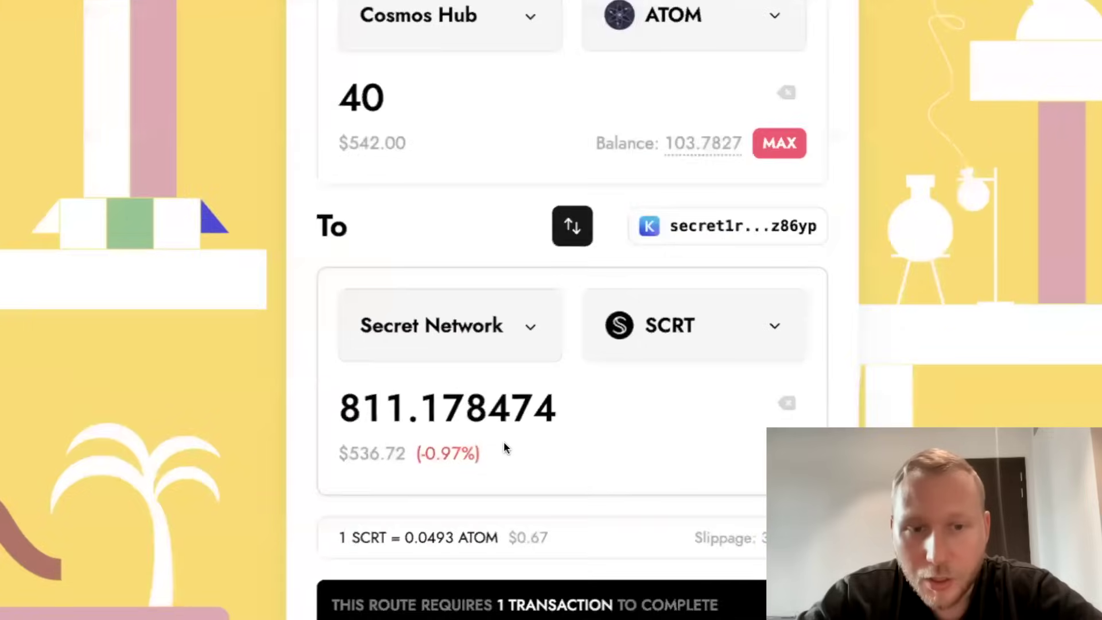
Preview the route for swapping 40 ATOM on Cosmos Hub to SCRT on Secret Network, and close the Keplr wallet view.
scroll(605, 413, down, 5)
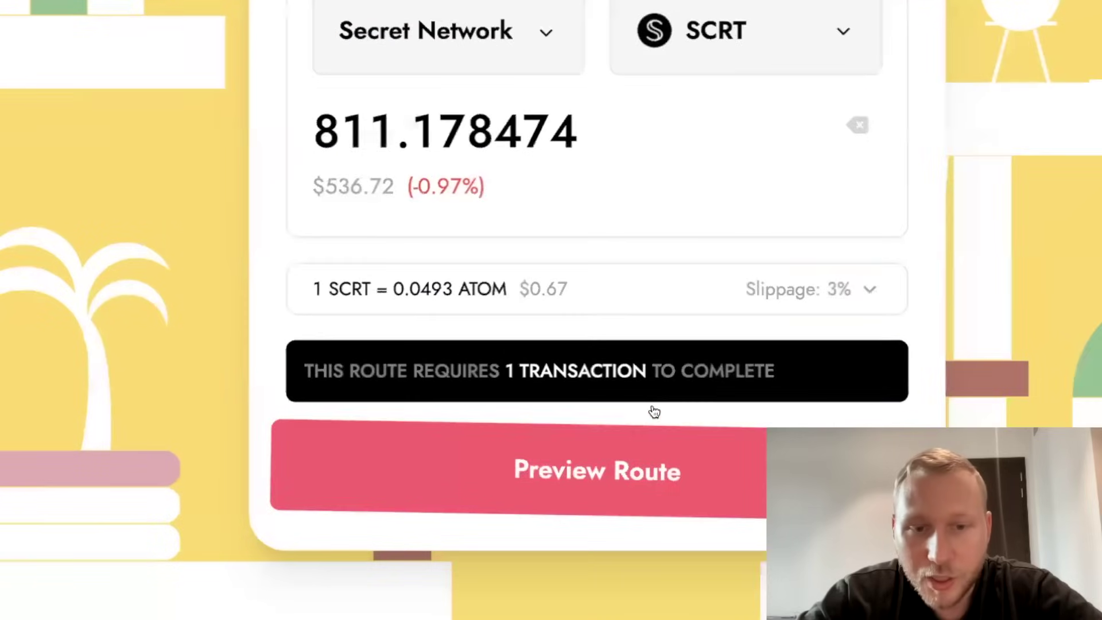
click(587, 466)
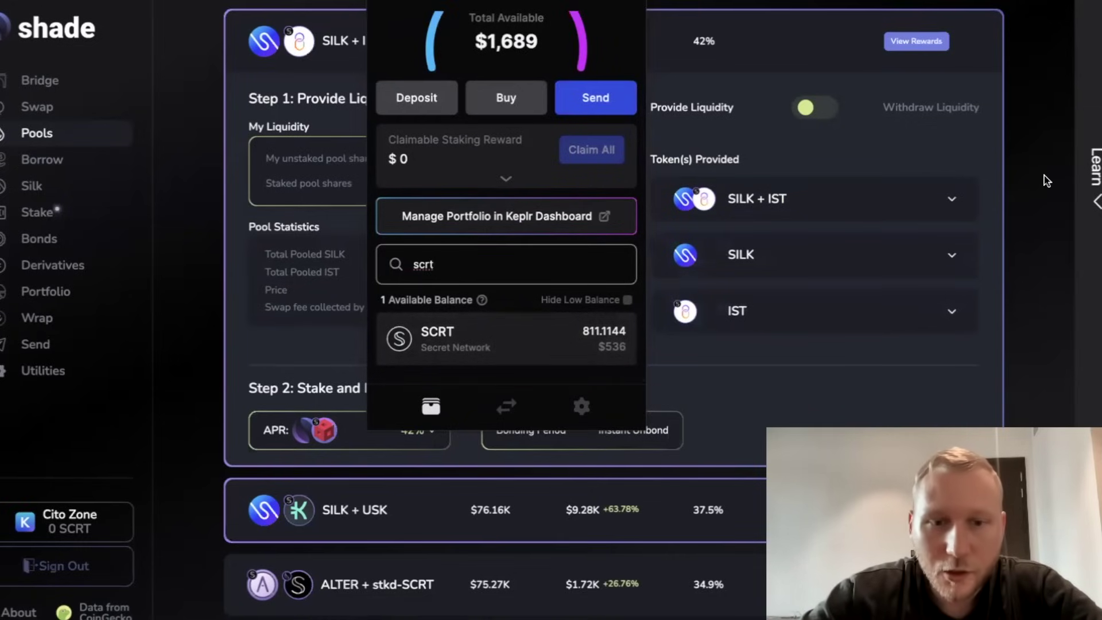
click(1060, 133)
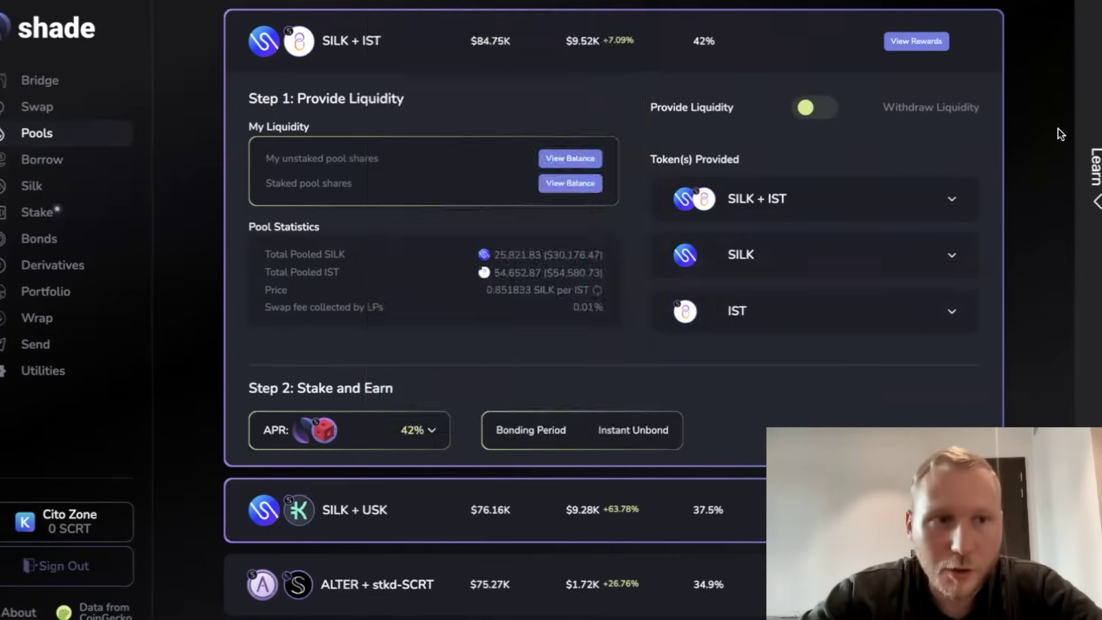
On Shade's Swap page, swap 400 SCRT for SILK and another 400 SCRT for IST.
click(54, 109)
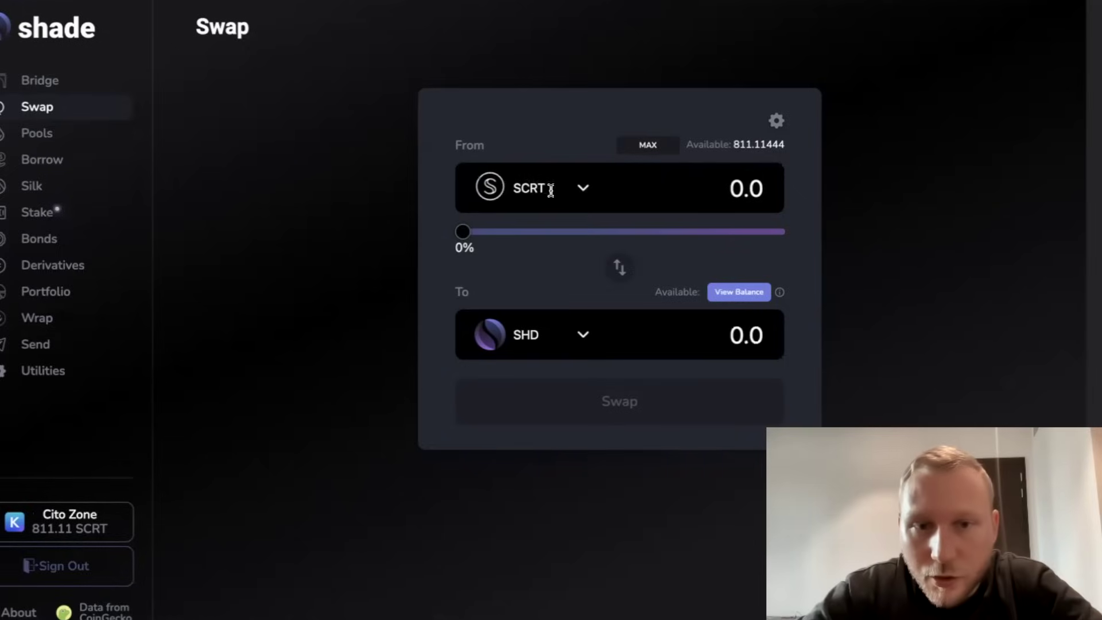
click(580, 334)
text(sil)
click(507, 382)
click(731, 191)
text(400)
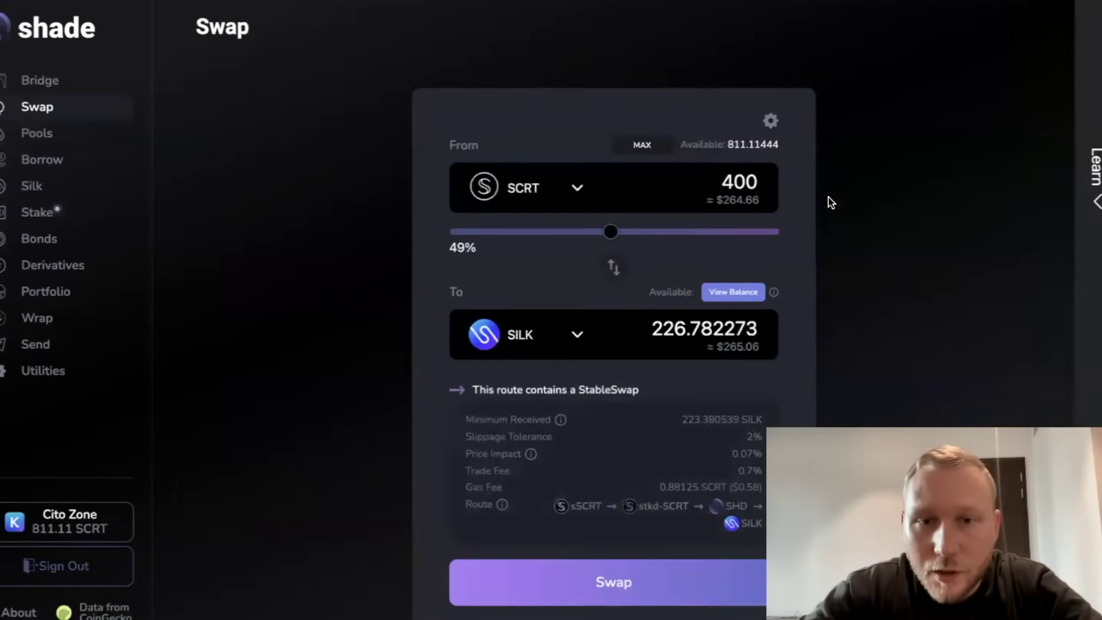
scroll(664, 425, down, 2)
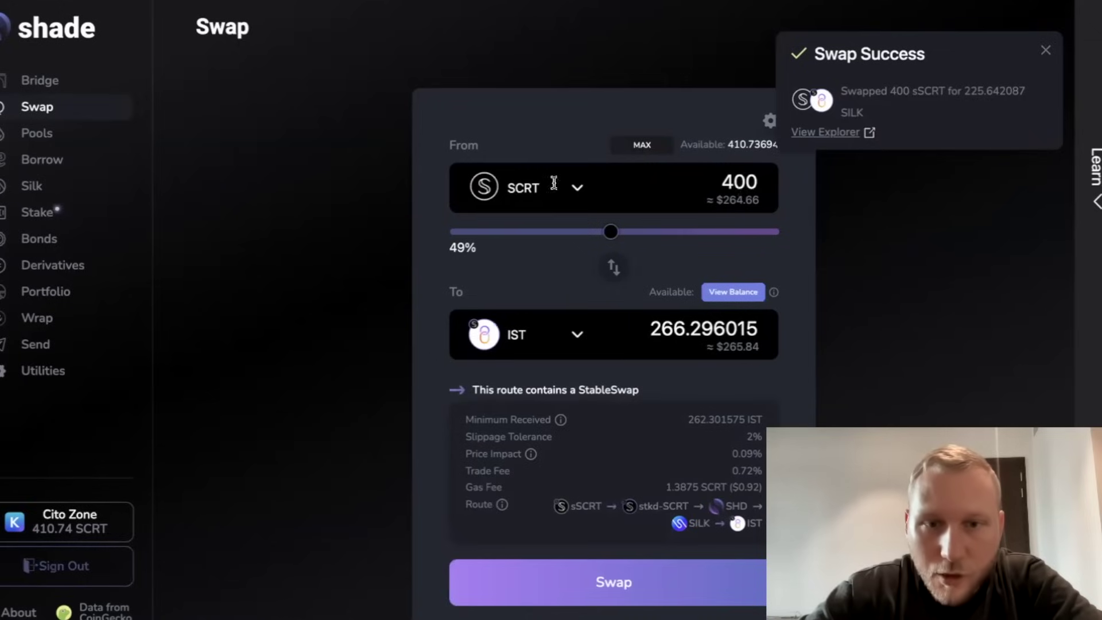
click(640, 593)
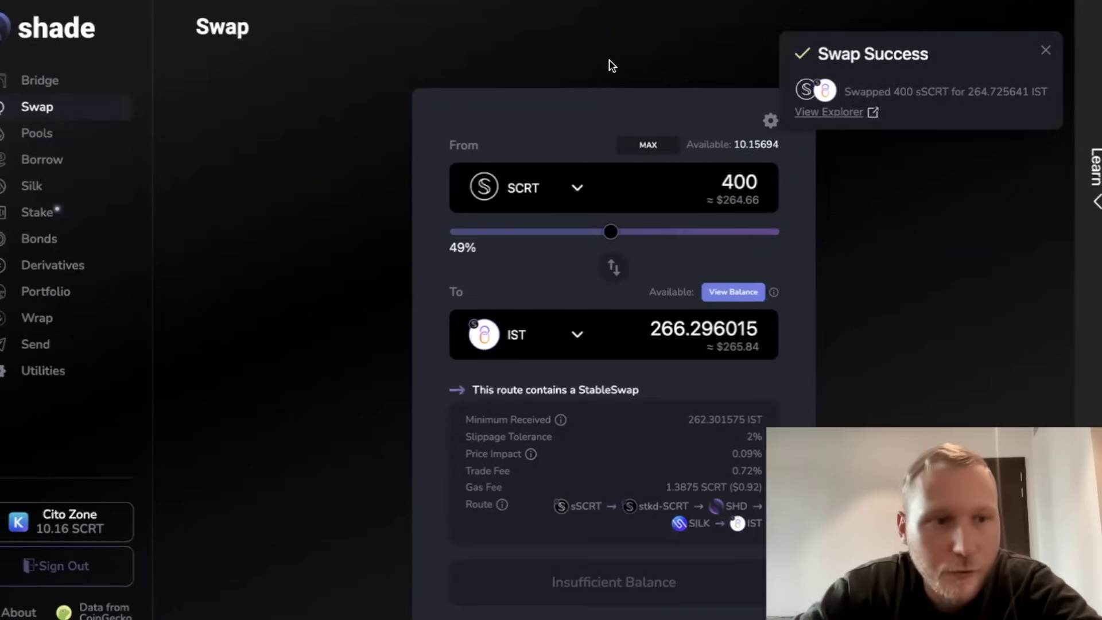
Search Shade's pools for ist and open the details of the SILK + IST pool.
click(37, 133)
click(333, 130)
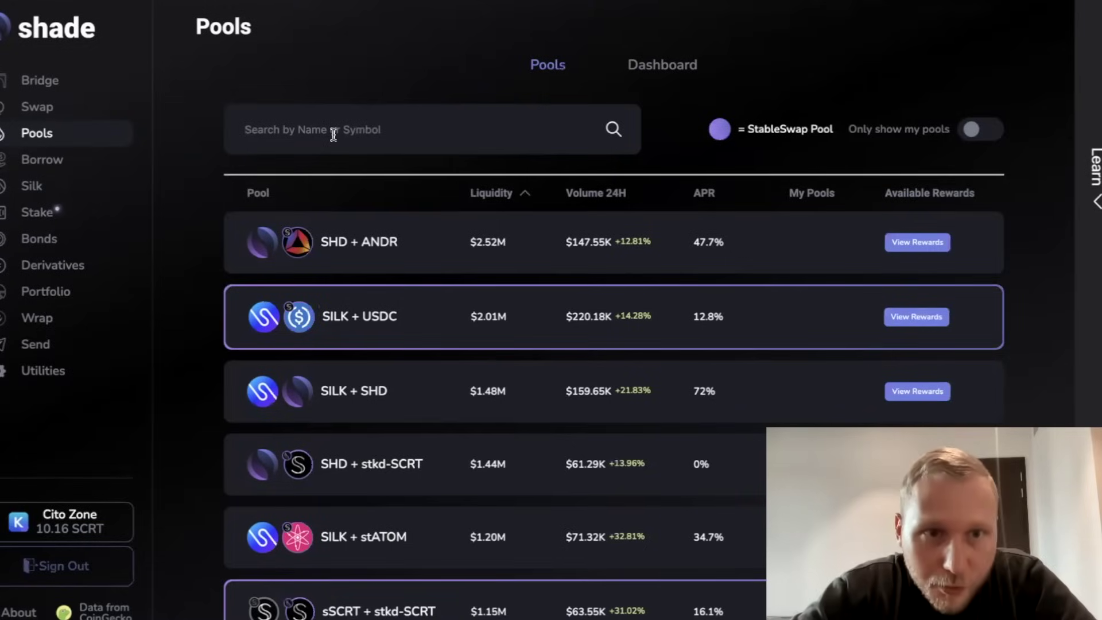
text(ist)
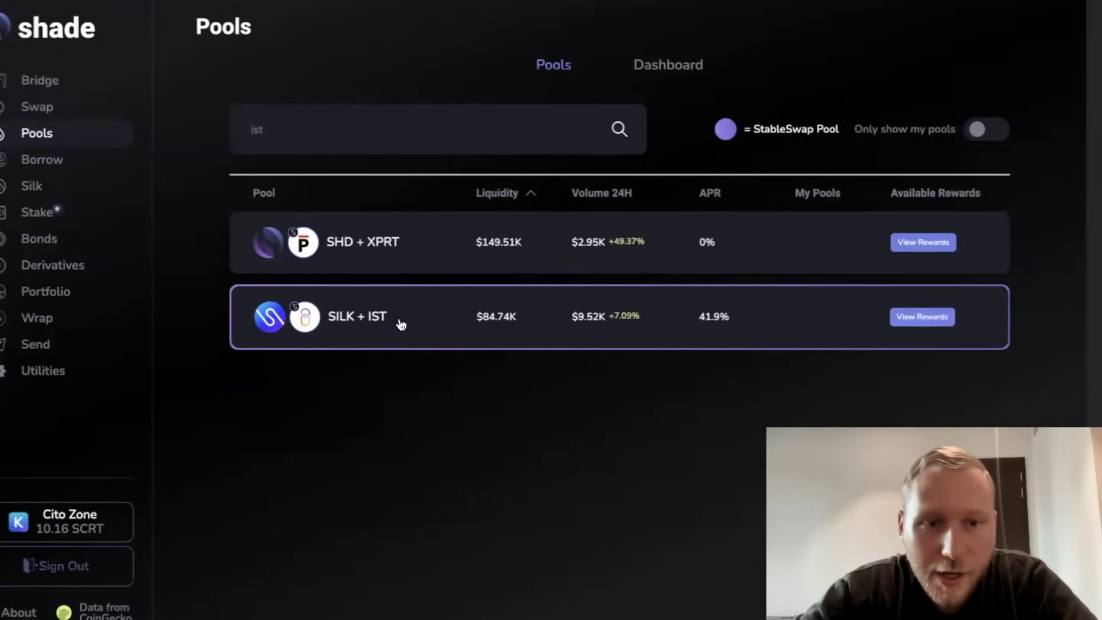
click(427, 316)
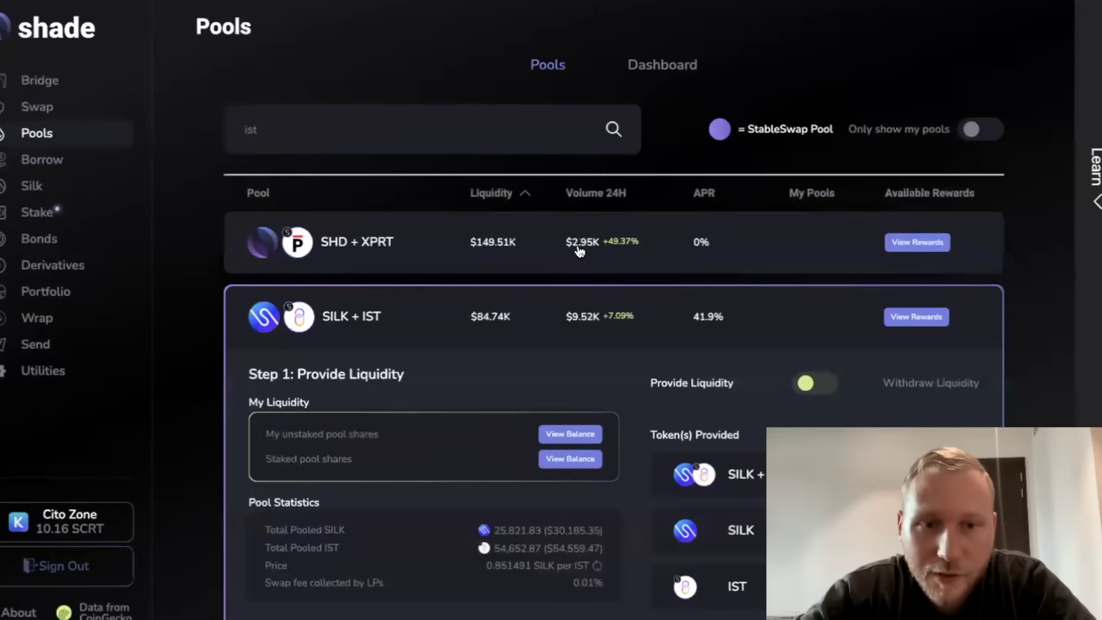
scroll(599, 236, down, 3)
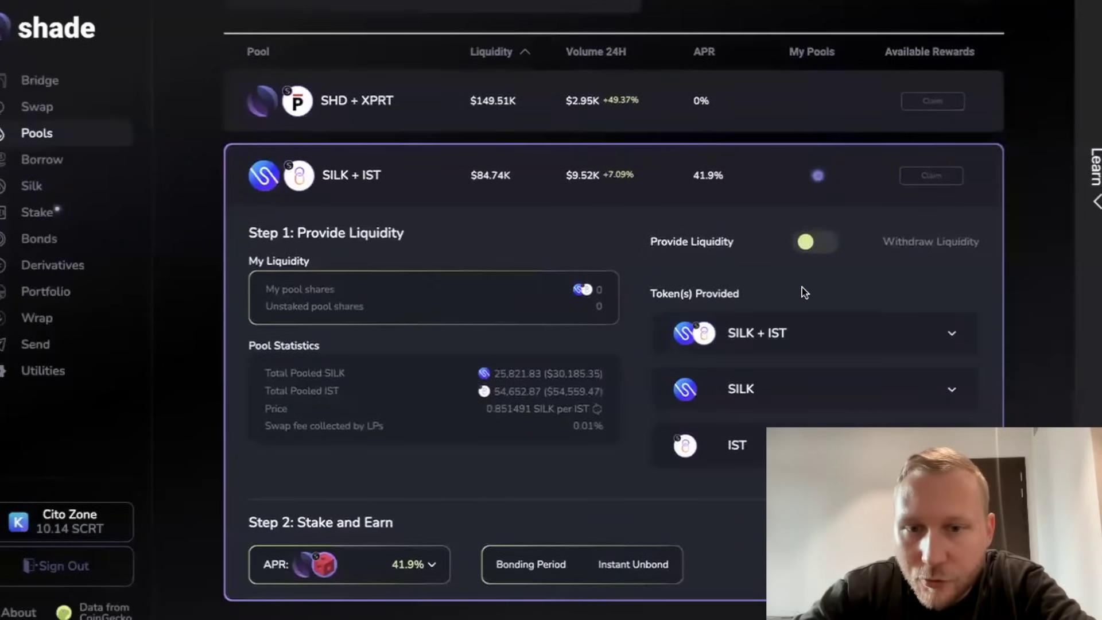
Choose SILK + IST as the tokens to provide and reveal the available balances.
click(853, 330)
scroll(851, 321, down, 3)
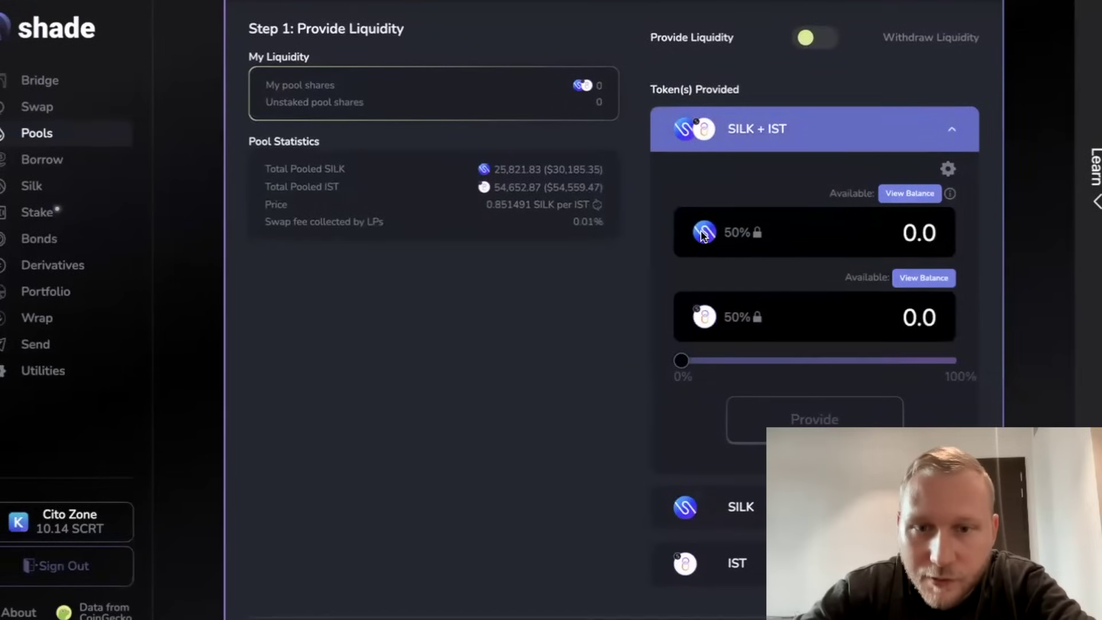
click(907, 195)
scroll(912, 239, down, 2)
scroll(917, 154, down, 1)
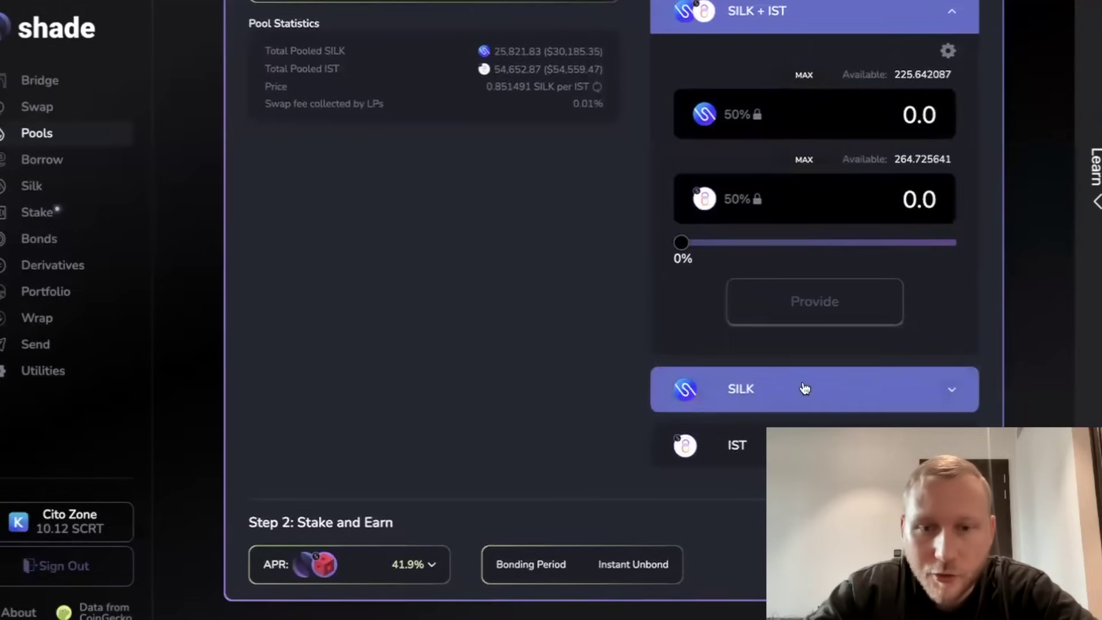
Look at the single-token SILK and IST deposit options for the pool and collapse them again.
click(777, 384)
scroll(779, 383, down, 3)
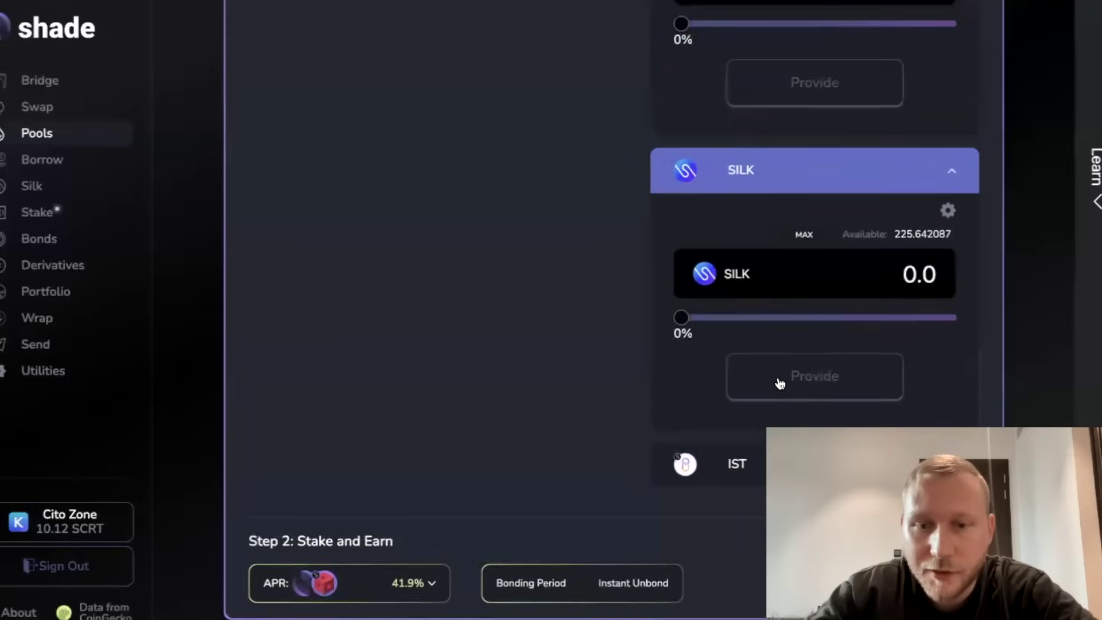
click(725, 453)
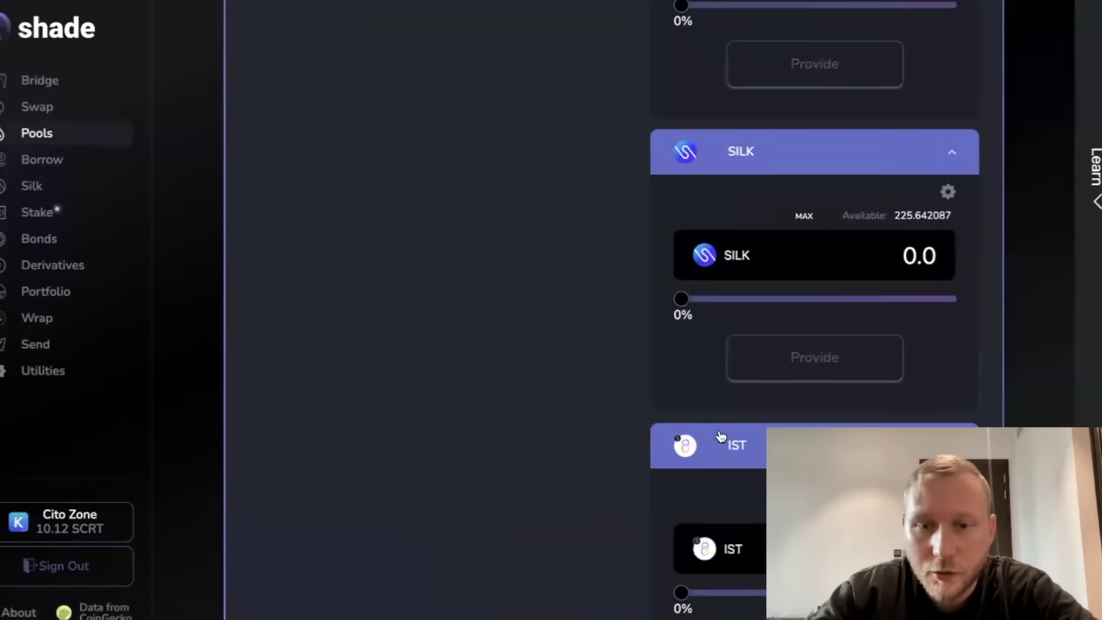
click(721, 436)
click(777, 169)
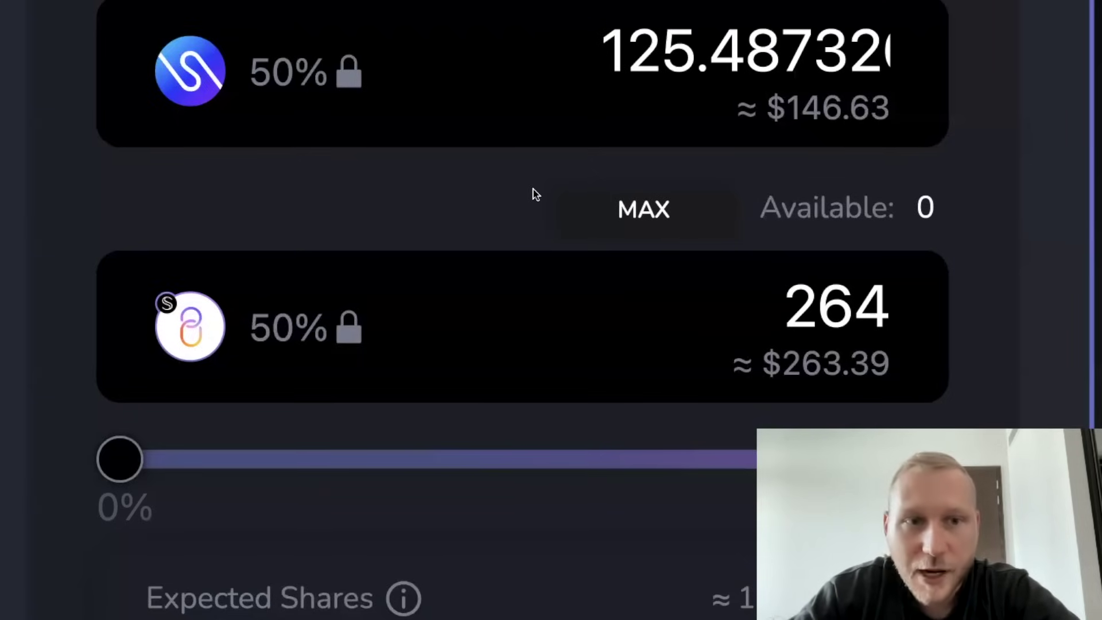
Provide 264.725641 IST with the matching SILK to the pool, using the Mint LP Shares + Stake option.
scroll(403, 222, up, 1)
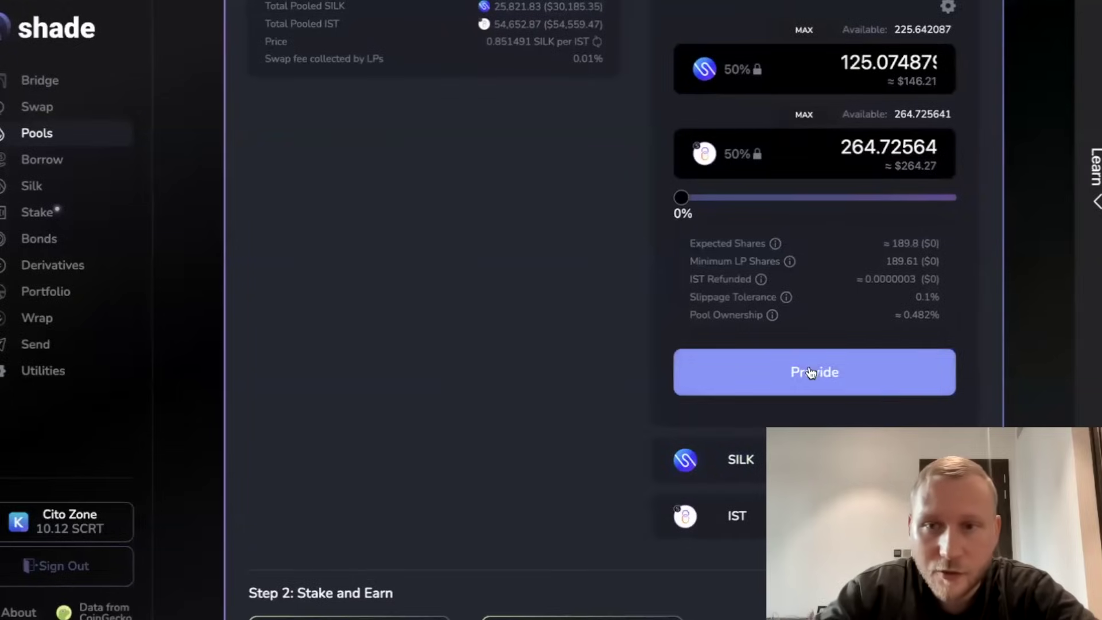
click(809, 373)
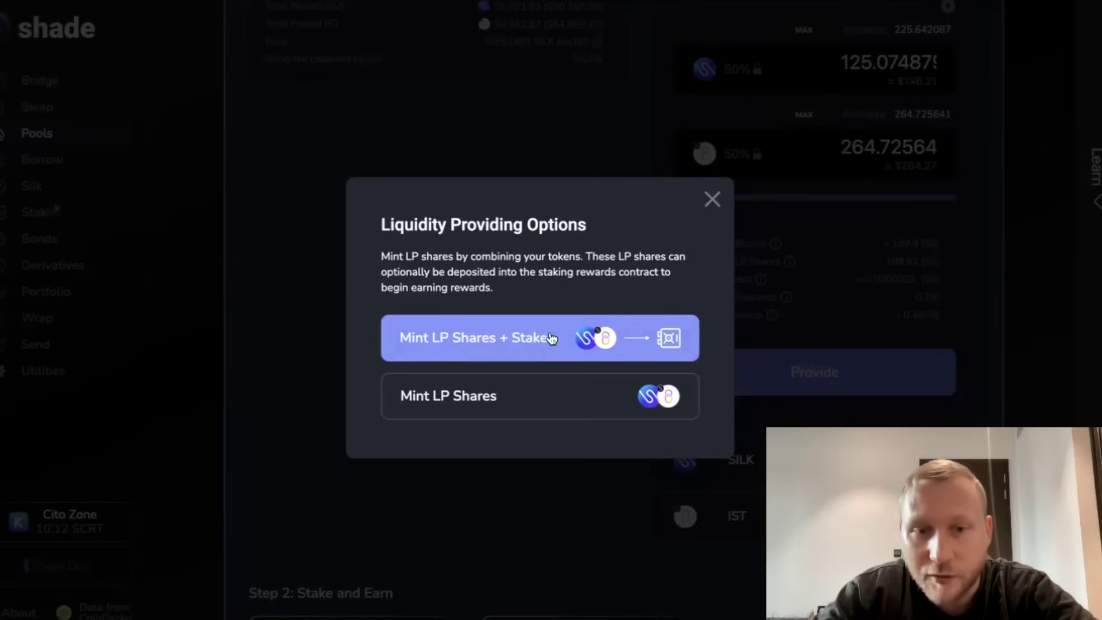
click(562, 336)
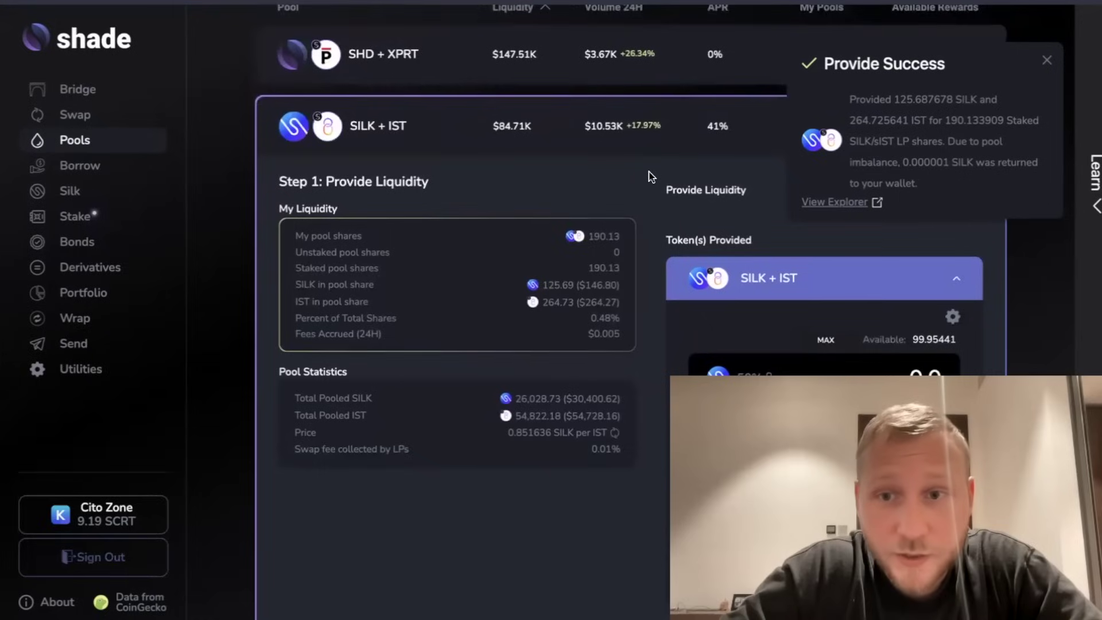
Examine the SILK + IST position, including pool shares, staked shares and the total staking APR.
scroll(650, 176, up, 1)
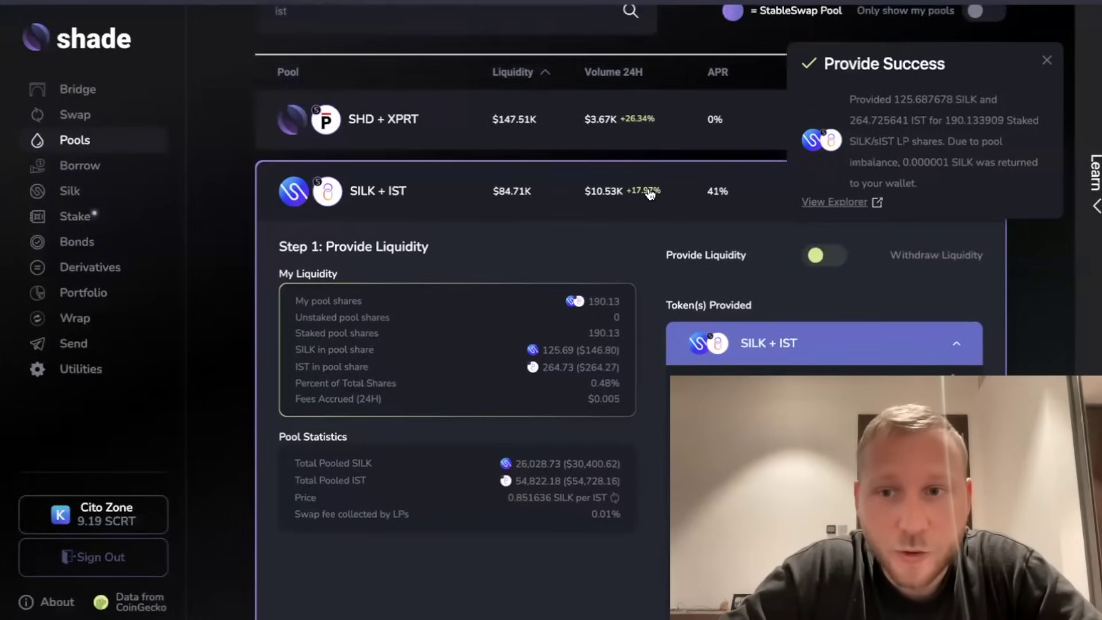
scroll(646, 294, down, 6)
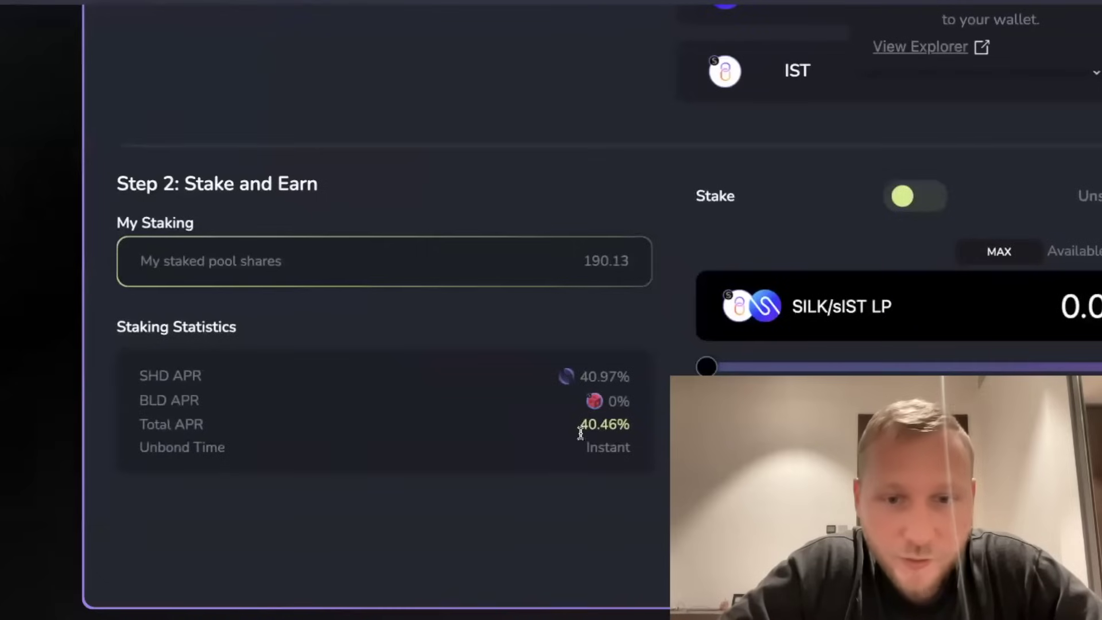
drag(580, 434, 631, 428)
click(638, 303)
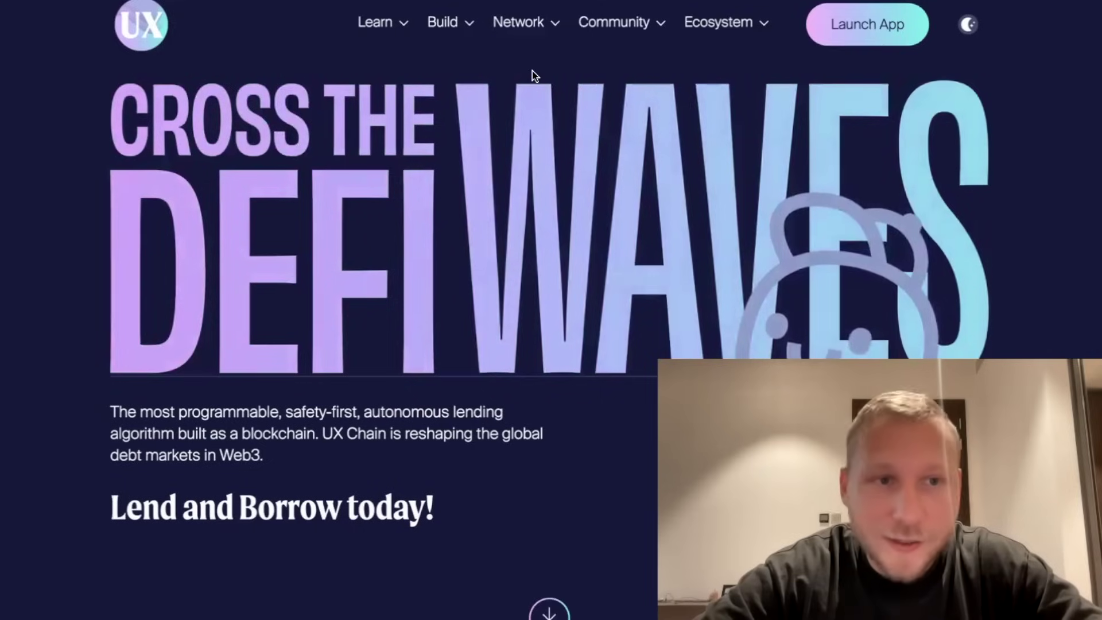
Launch the UX Chain app and answer its U.S. or UK residency question to reach the Markets page.
click(869, 29)
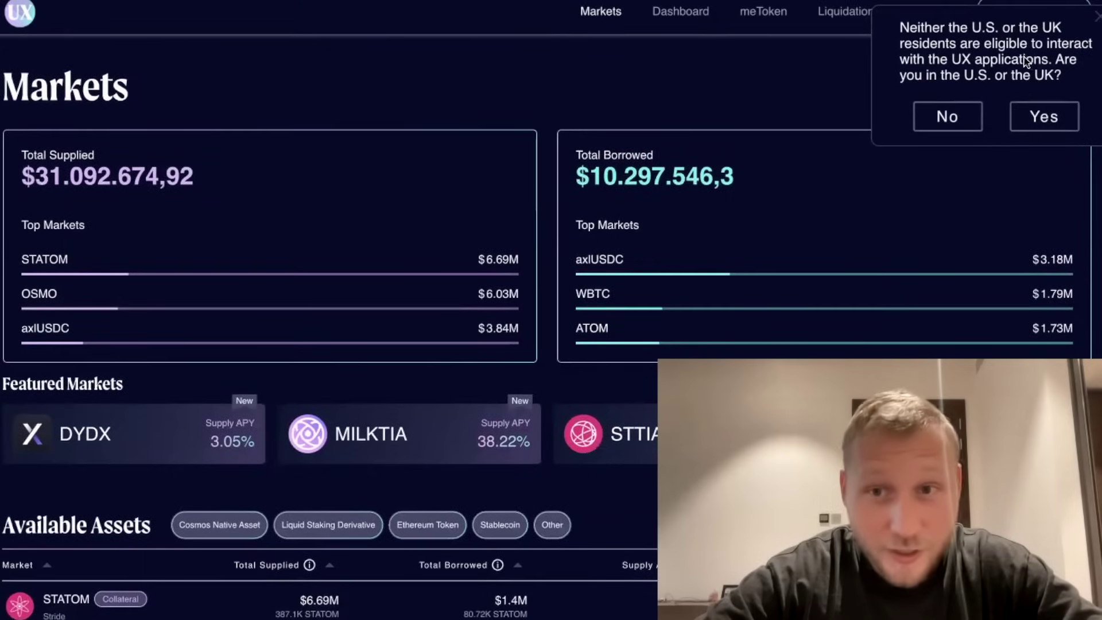
click(1044, 117)
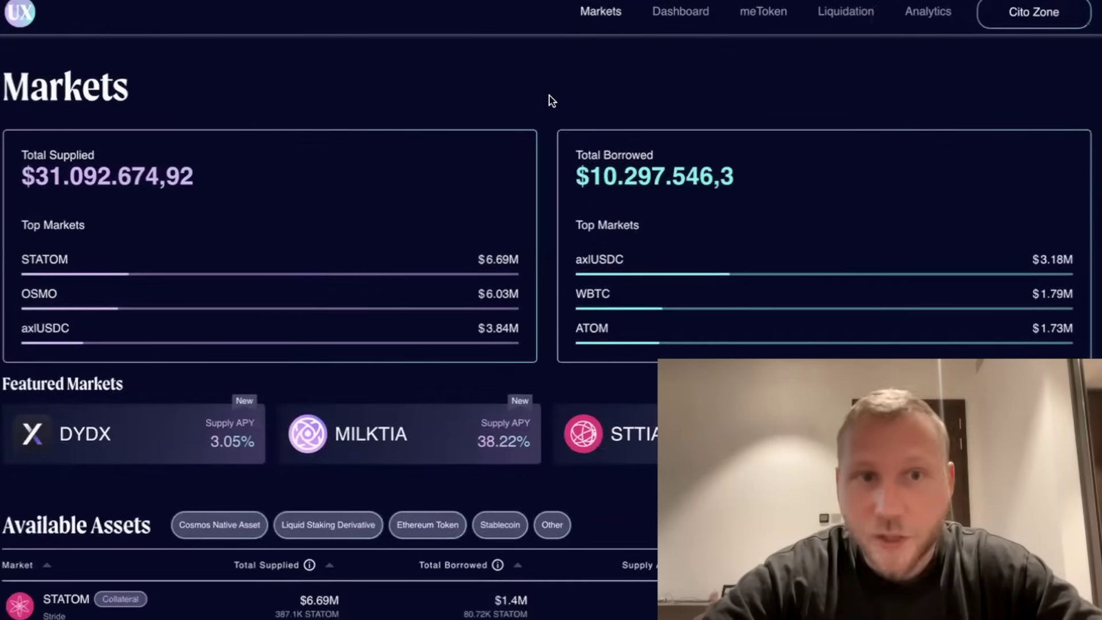
scroll(550, 99, down, 1)
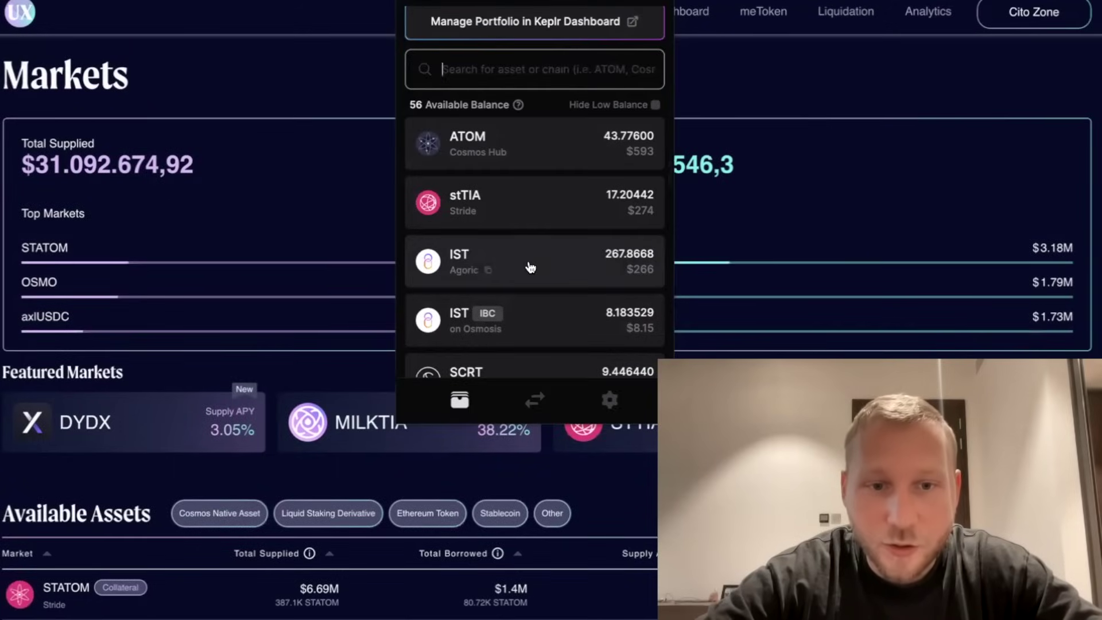
In Keplr, send 200 IST from Agoric to Umee as an IBC transfer and close the wallet.
click(562, 262)
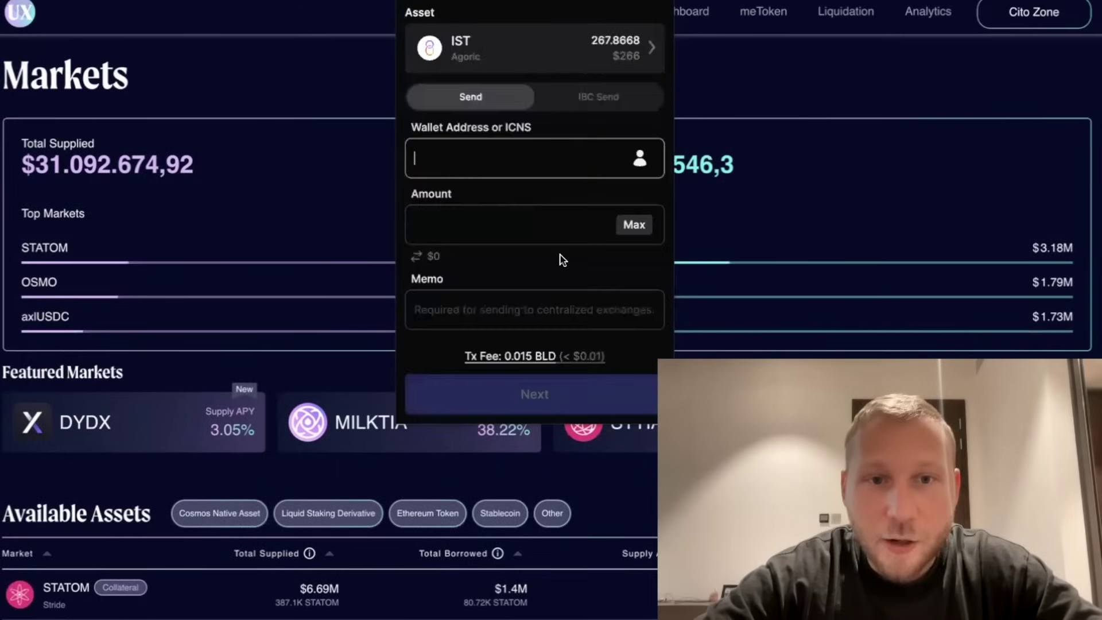
click(602, 99)
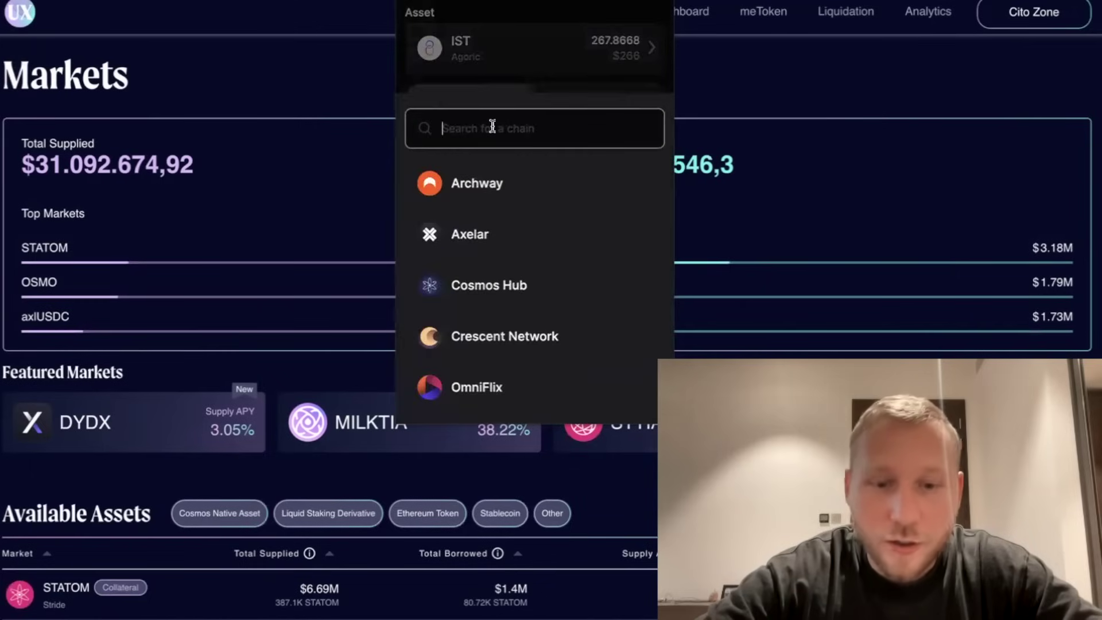
text(ux)
key(BackSpace)
text(m)
click(451, 178)
click(528, 400)
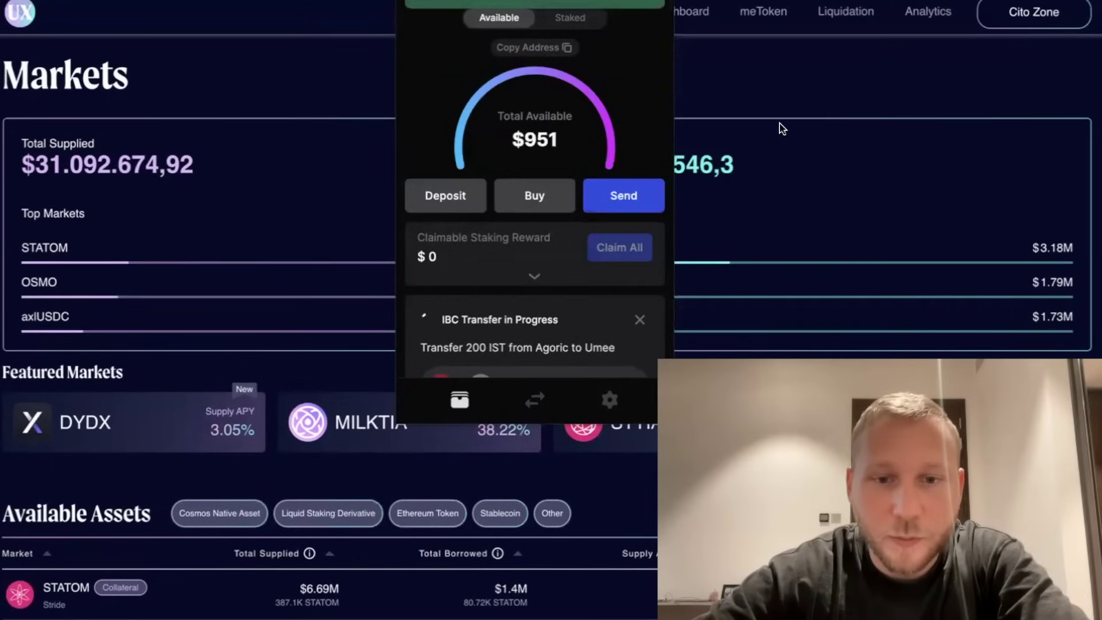
click(764, 101)
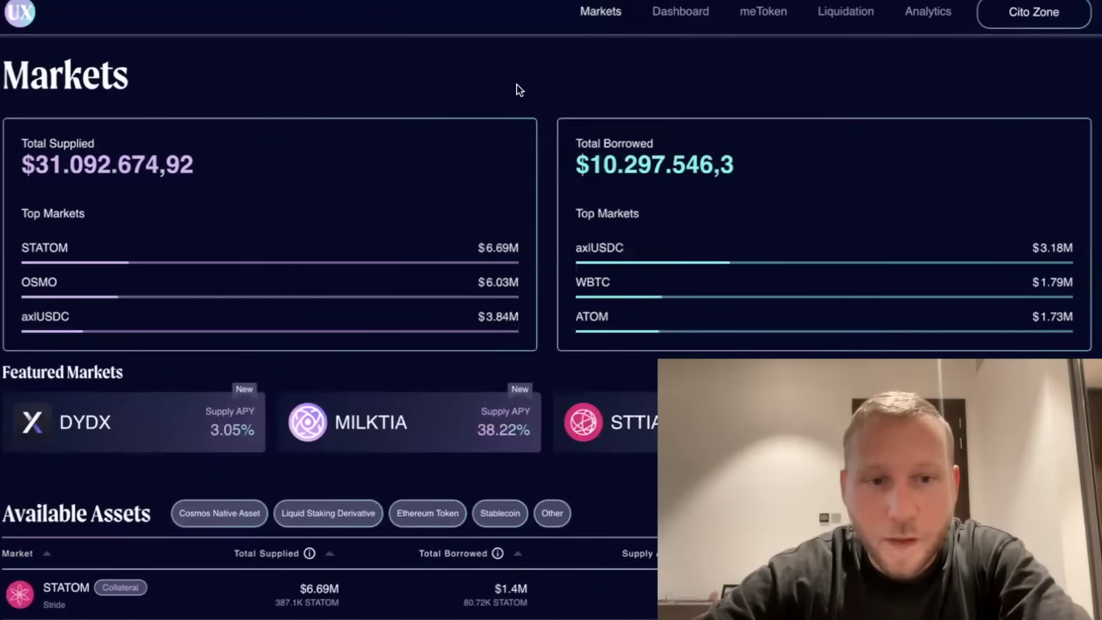
On the UX Dashboard, supply 100% of the wallet's IST, 200 IST, to the IST market.
scroll(509, 64, down, 4)
scroll(509, 64, up, 4)
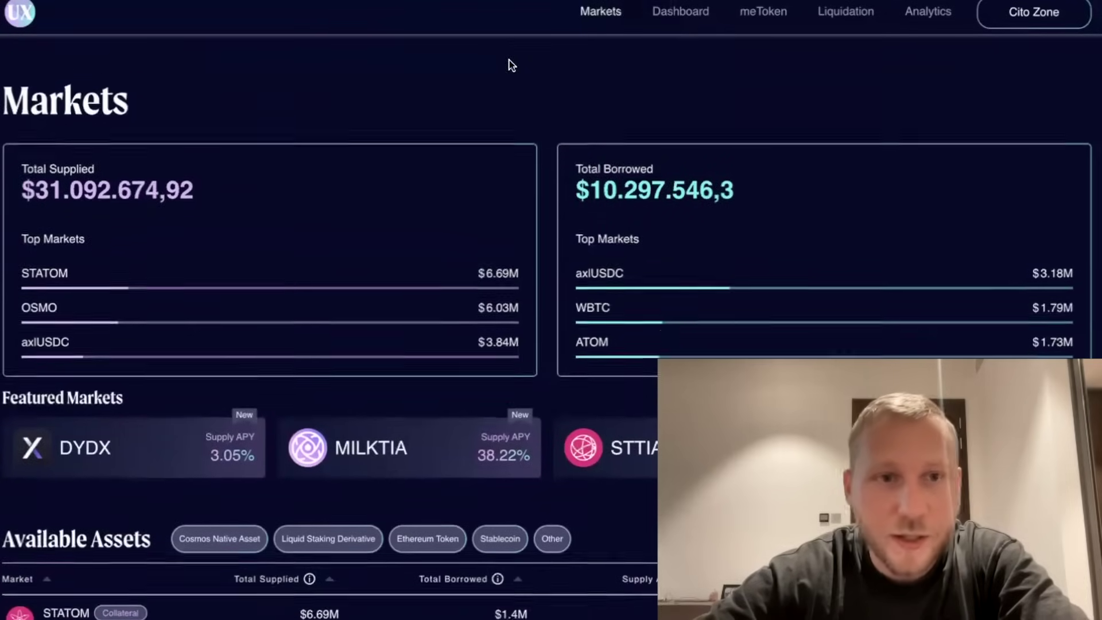
click(674, 18)
scroll(567, 62, down, 2)
scroll(553, 111, down, 8)
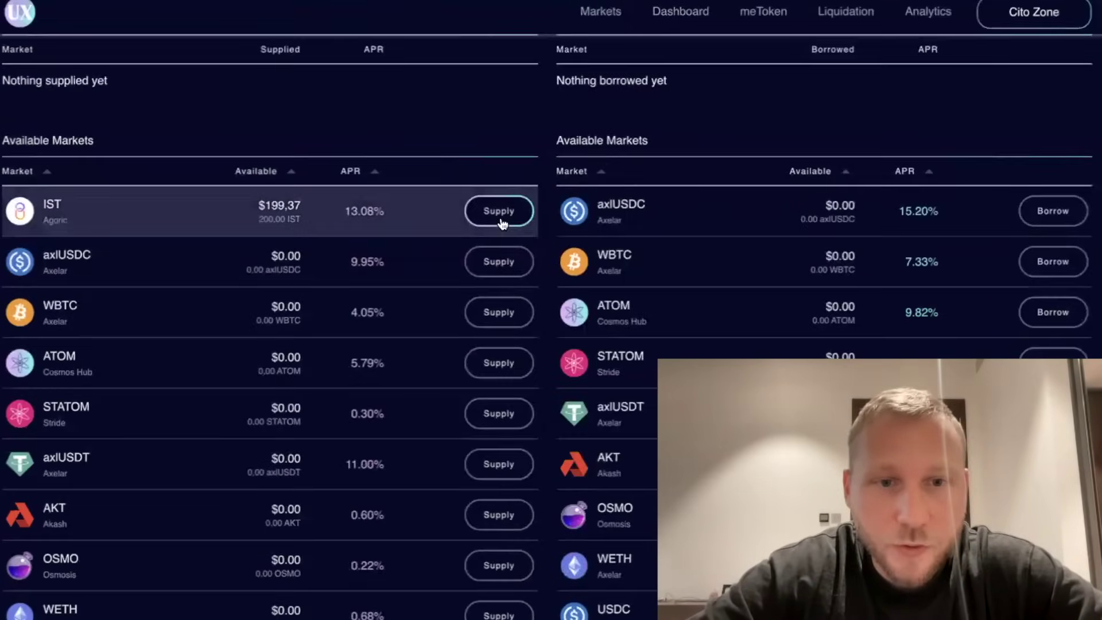
click(508, 211)
drag(453, 286, 744, 295)
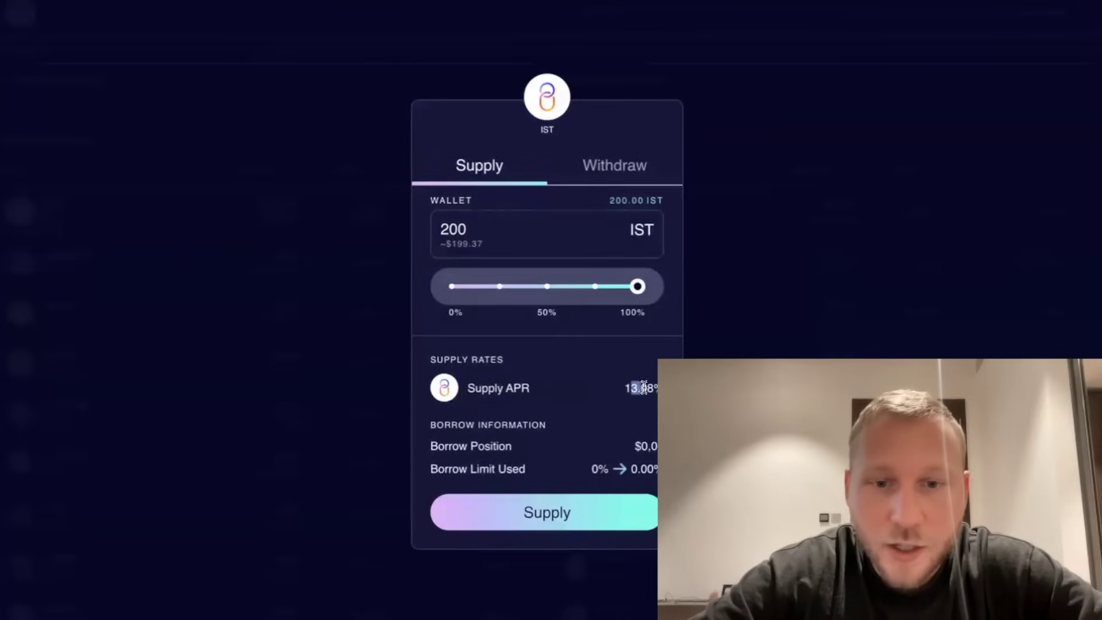
click(560, 512)
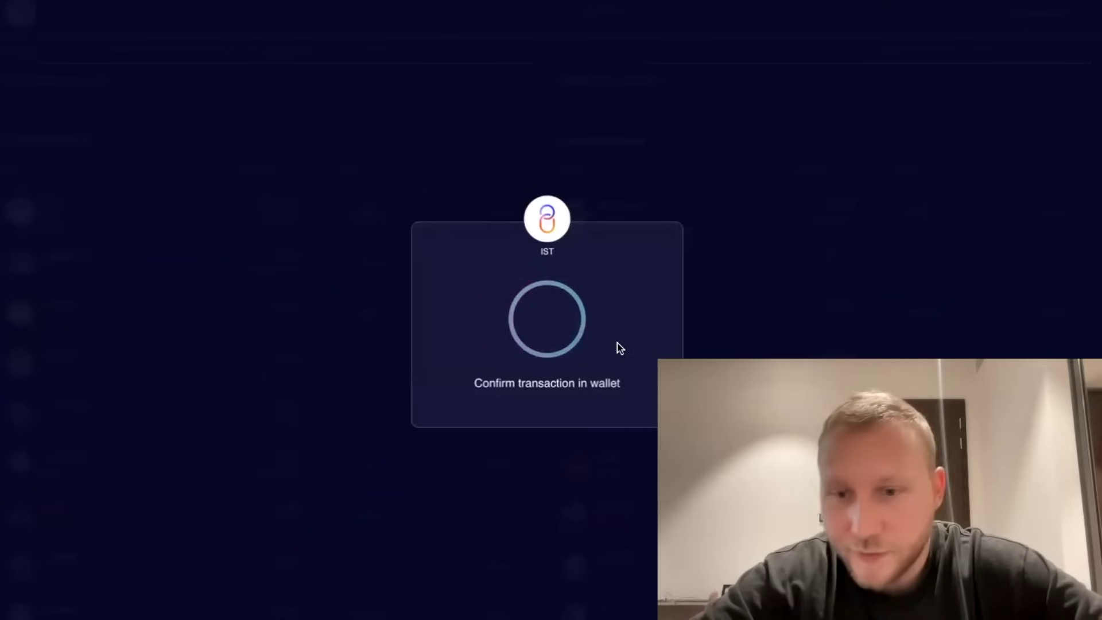